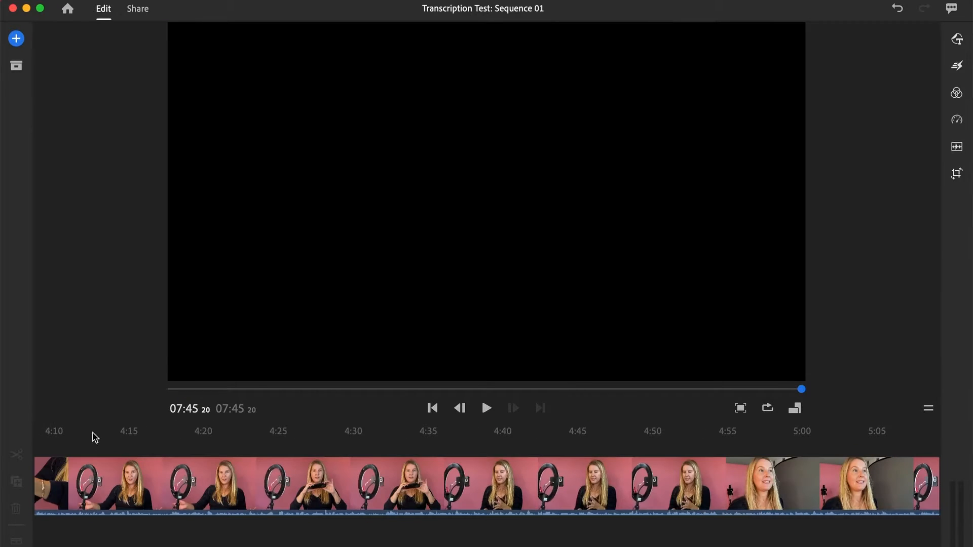
# Add the Basic Title on Background template above the video at 00:09:21
pyautogui.click(63, 429)
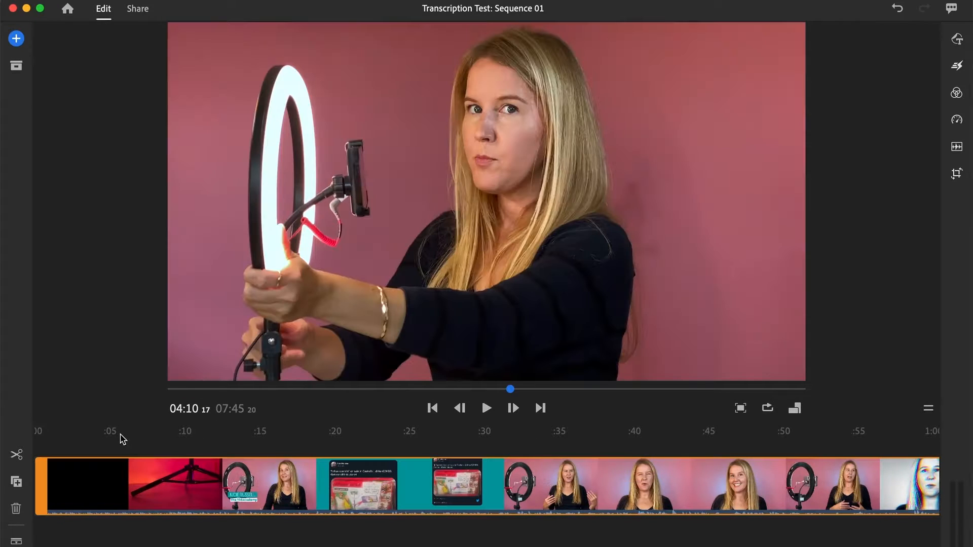
pyautogui.moveTo(121, 435); pyautogui.dragTo(178, 432)
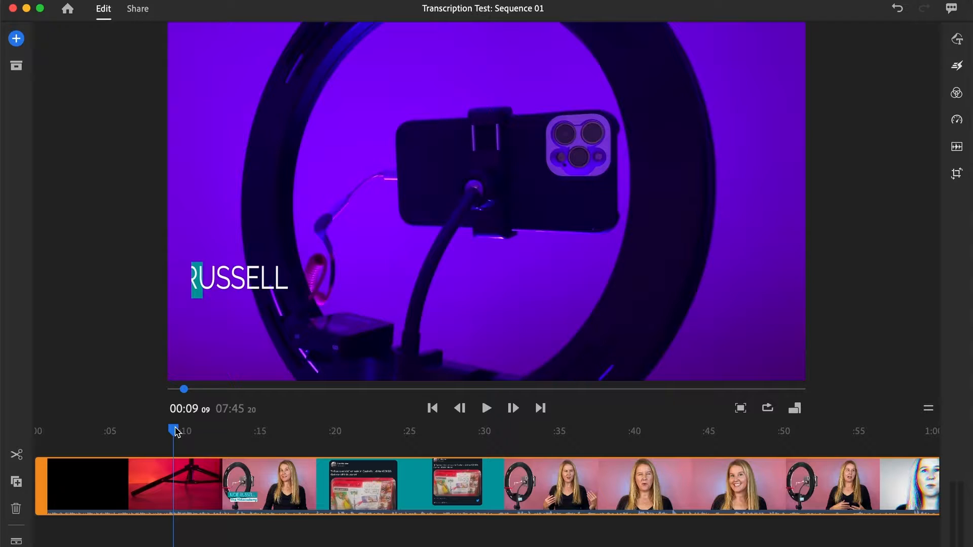
pyautogui.moveTo(176, 433); pyautogui.dragTo(183, 433)
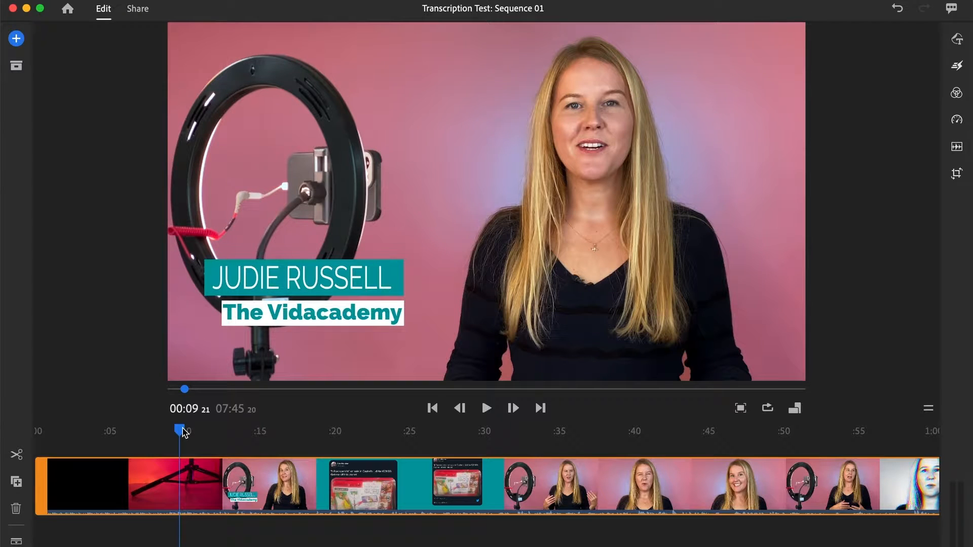
pyautogui.click(17, 39)
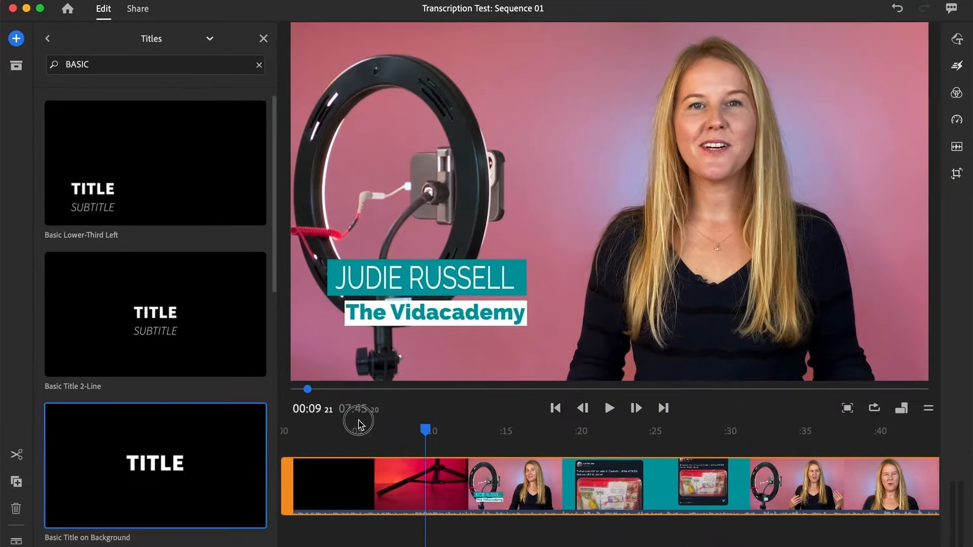
pyautogui.moveTo(358, 421); pyautogui.dragTo(420, 445)
# Play back the title's opening and shift the title clip slightly earlier, to start at about 00:09
pyautogui.click(410, 391)
pyautogui.press('space')
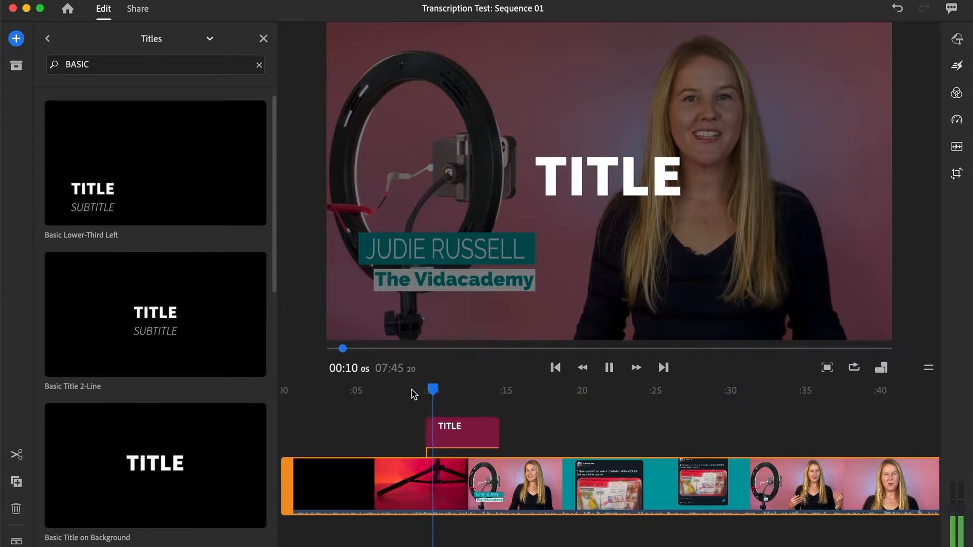
pyautogui.click(451, 437)
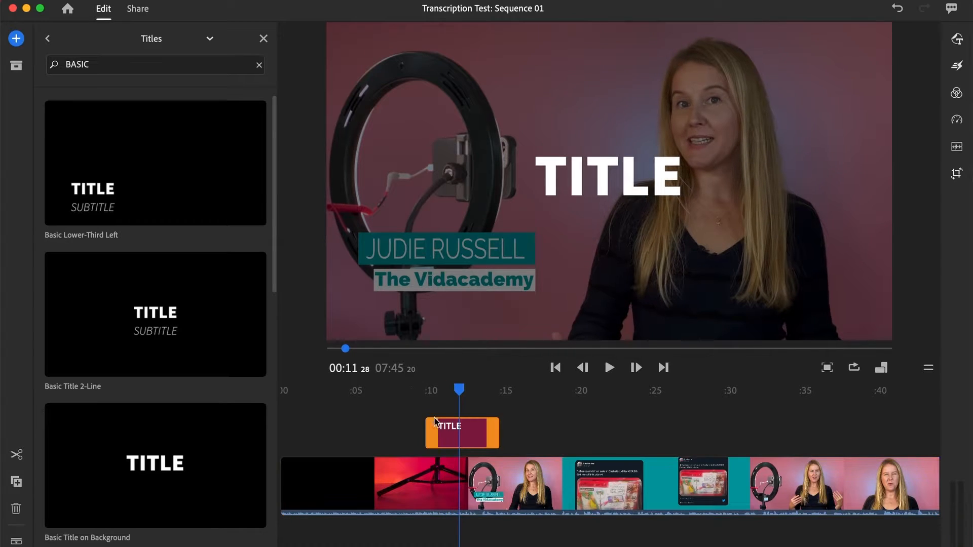
pyautogui.moveTo(451, 437); pyautogui.dragTo(443, 439)
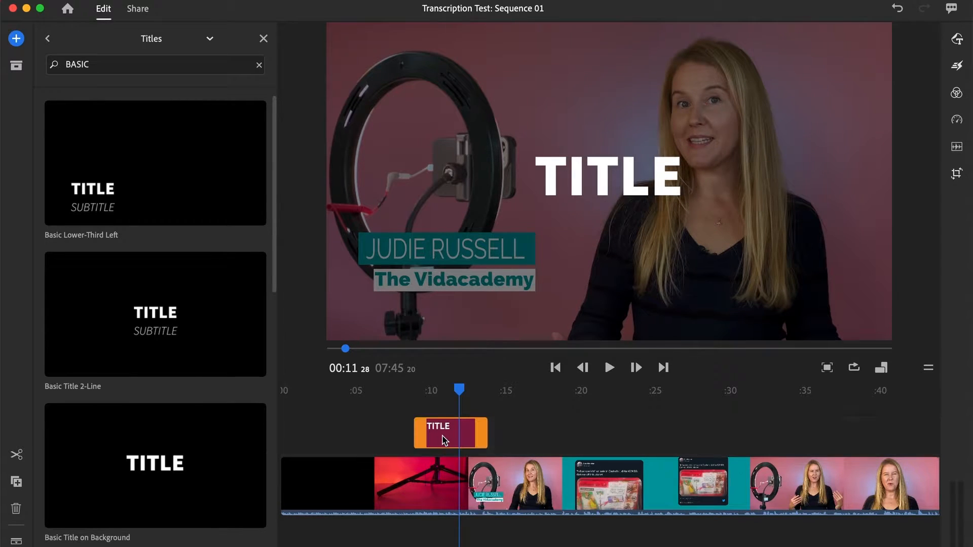
pyautogui.click(418, 391)
pyautogui.click(263, 41)
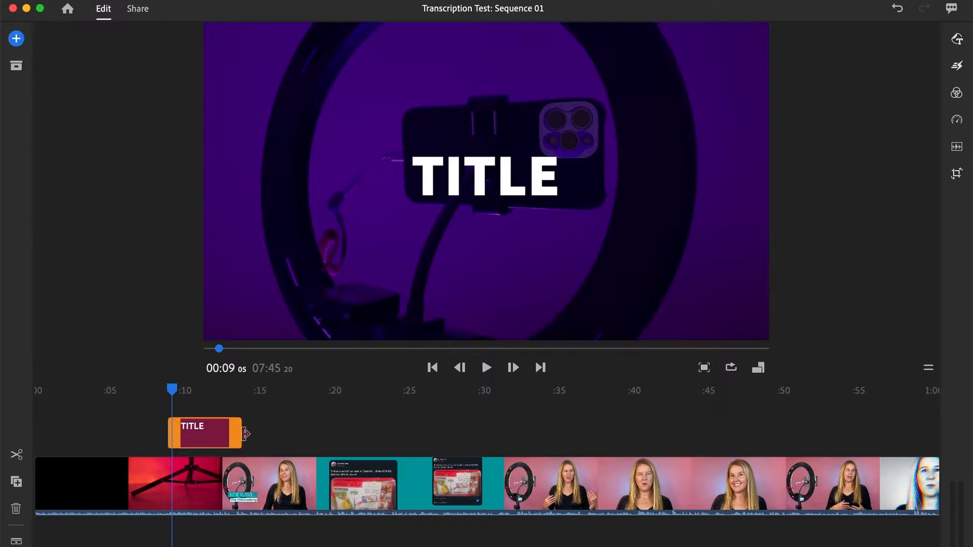
# Replace the title's placeholder text with "I was on Twitter the other day and I saw a Tweet"
pyautogui.click(208, 437)
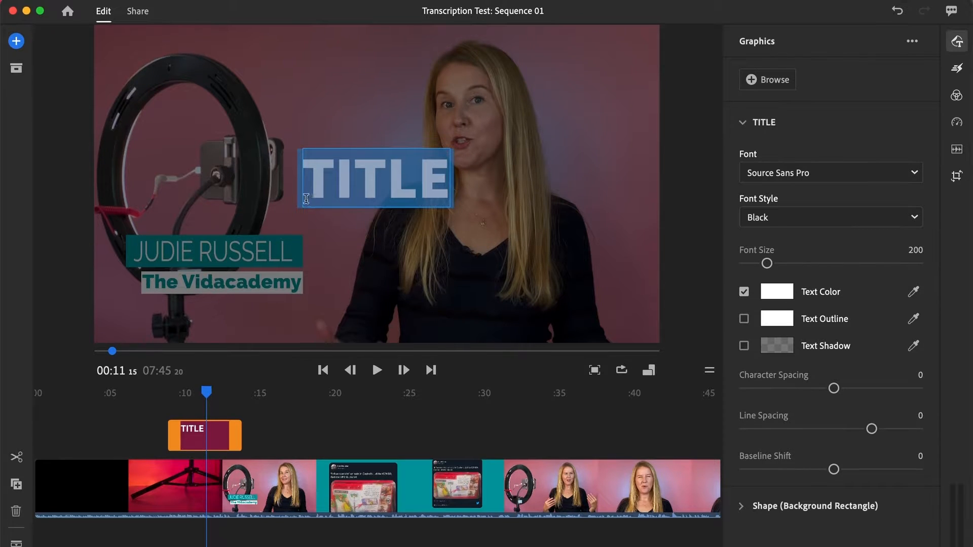
pyautogui.doubleClick(389, 175)
pyautogui.write('I')
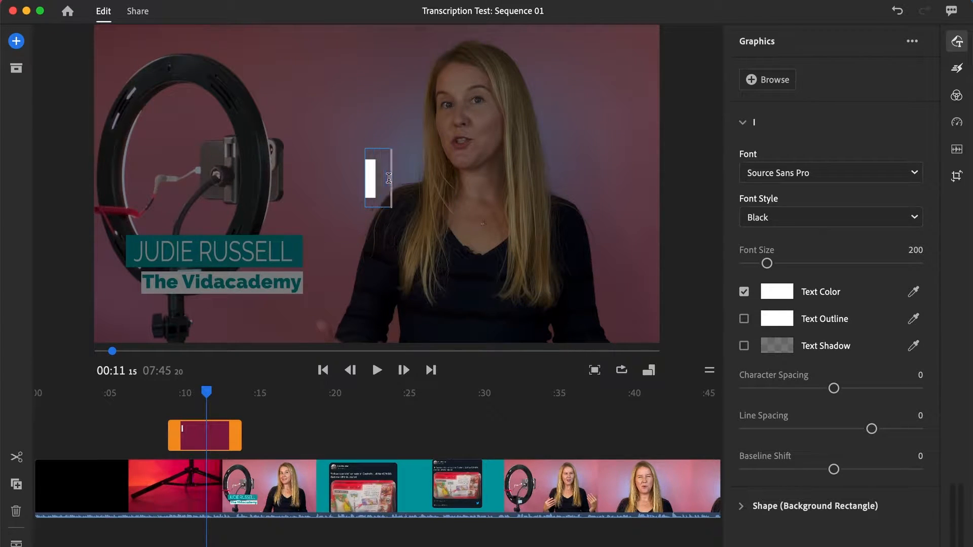
pyautogui.write(' was on Twitter')
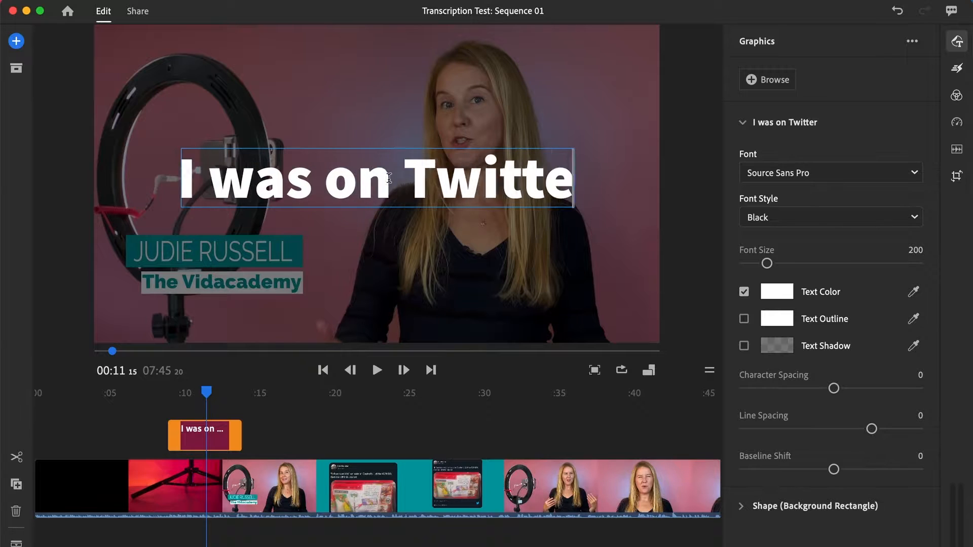
pyautogui.write(' the other day and')
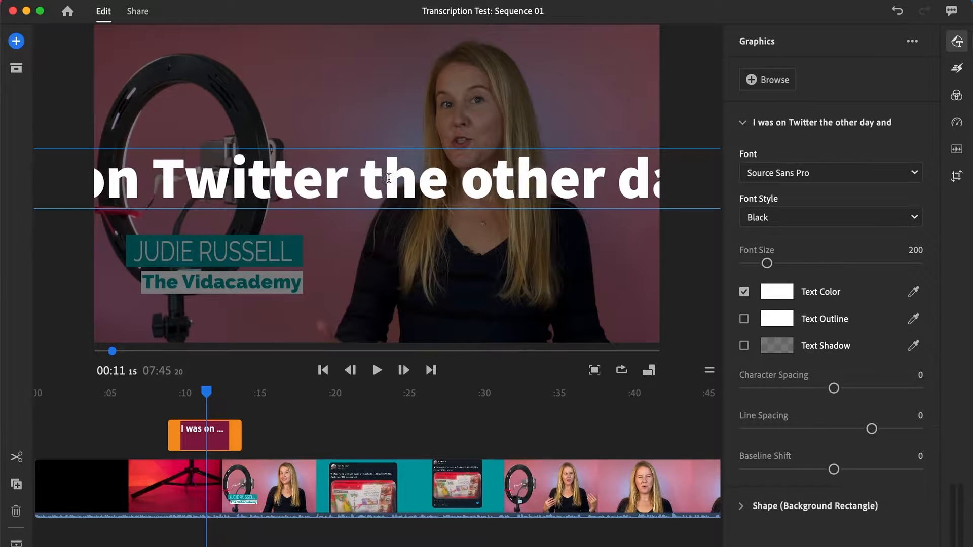
pyautogui.write(' I saw a')
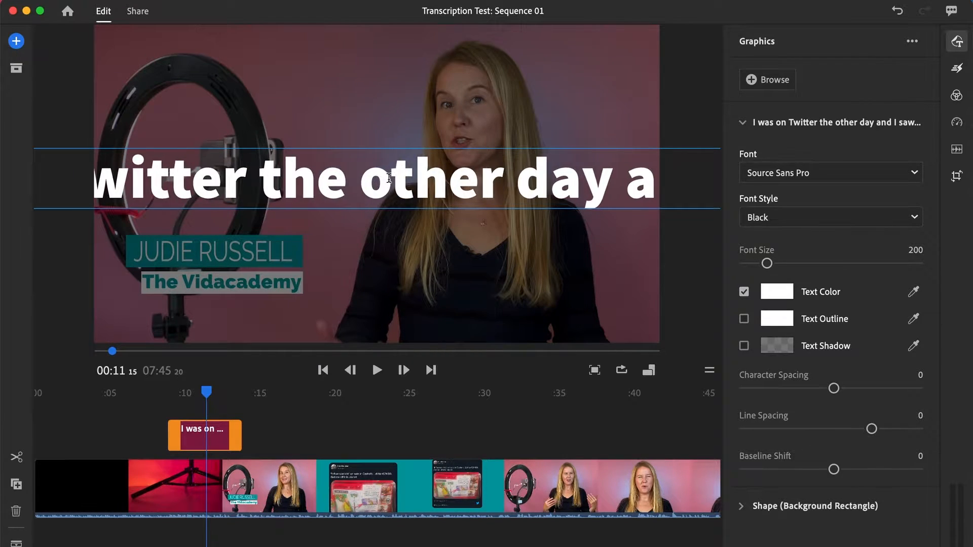
pyautogui.write('eet')
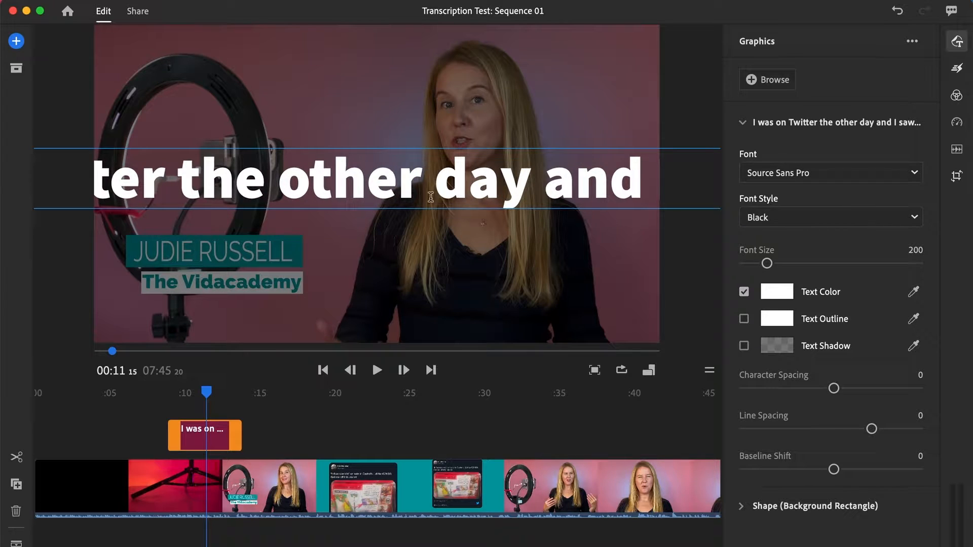
# Set the caption text's font to Raleway Light and reduce its font size to 70
pyautogui.tripleClick(448, 179)
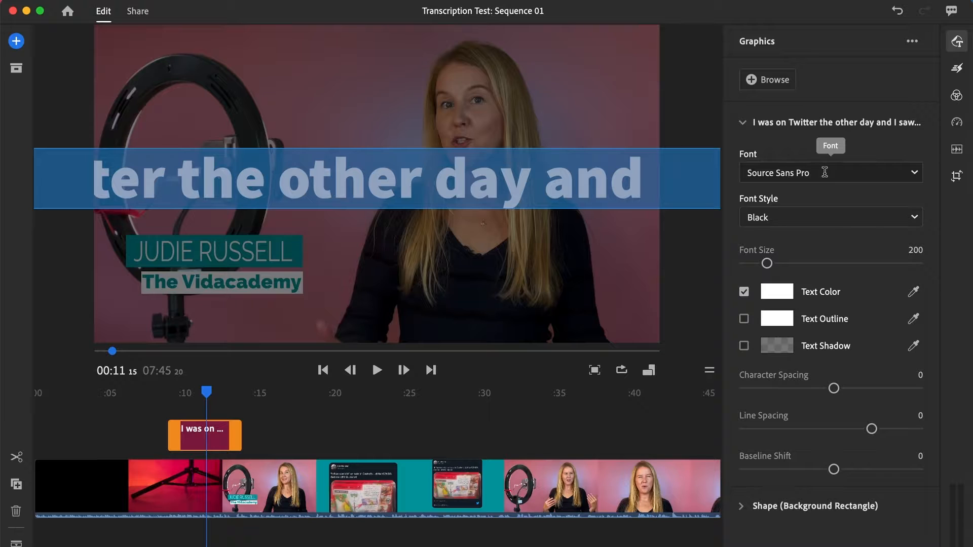
pyautogui.click(825, 172)
pyautogui.write('rale')
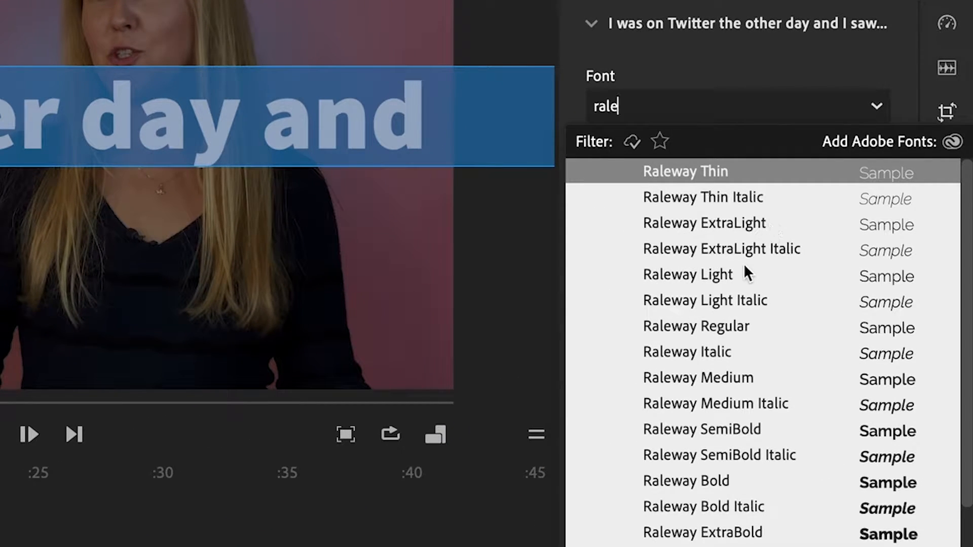
pyautogui.click(728, 274)
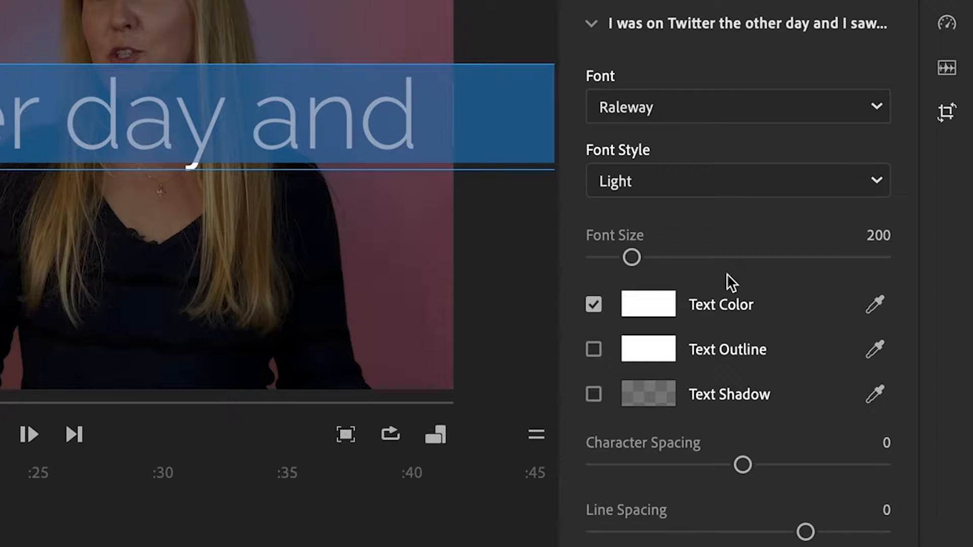
pyautogui.moveTo(631, 257); pyautogui.dragTo(628, 264)
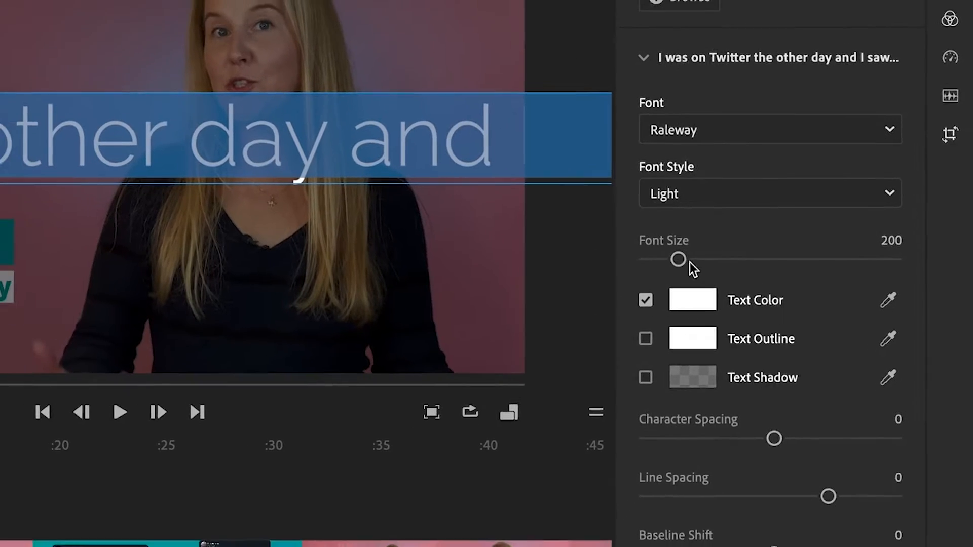
pyautogui.moveTo(734, 265); pyautogui.dragTo(723, 267)
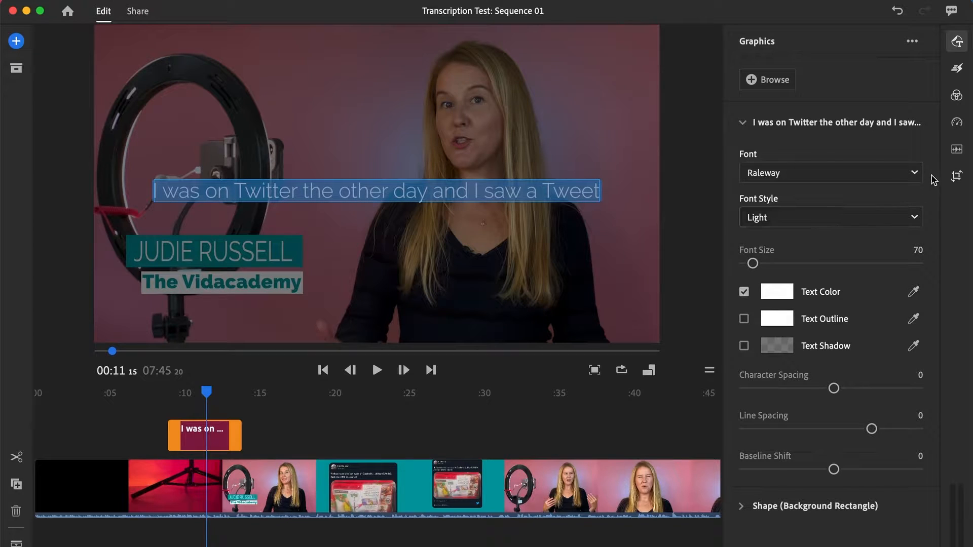
# Lower the caption near the bottom edge of the frame with a vertical position of 974
pyautogui.click(956, 177)
pyautogui.moveTo(832, 187); pyautogui.dragTo(865, 186)
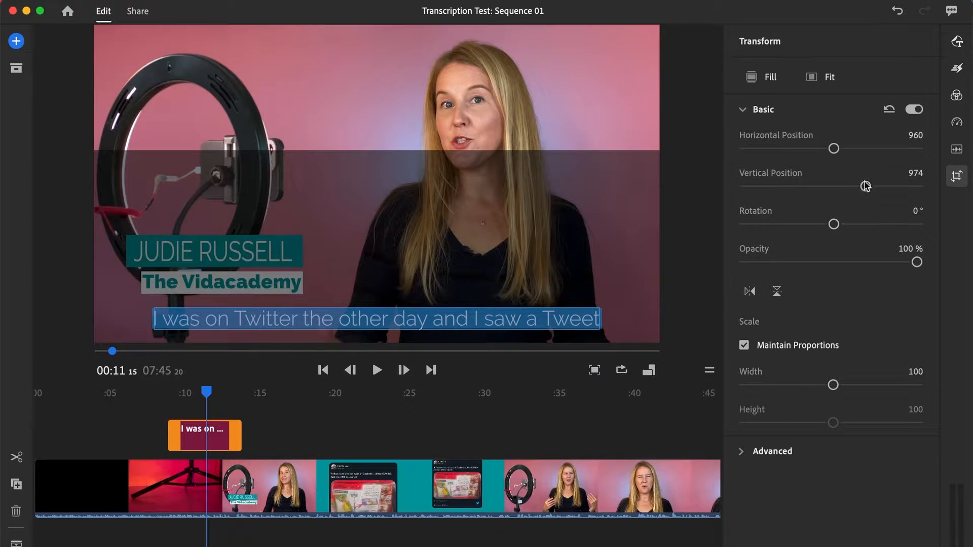
pyautogui.click(742, 110)
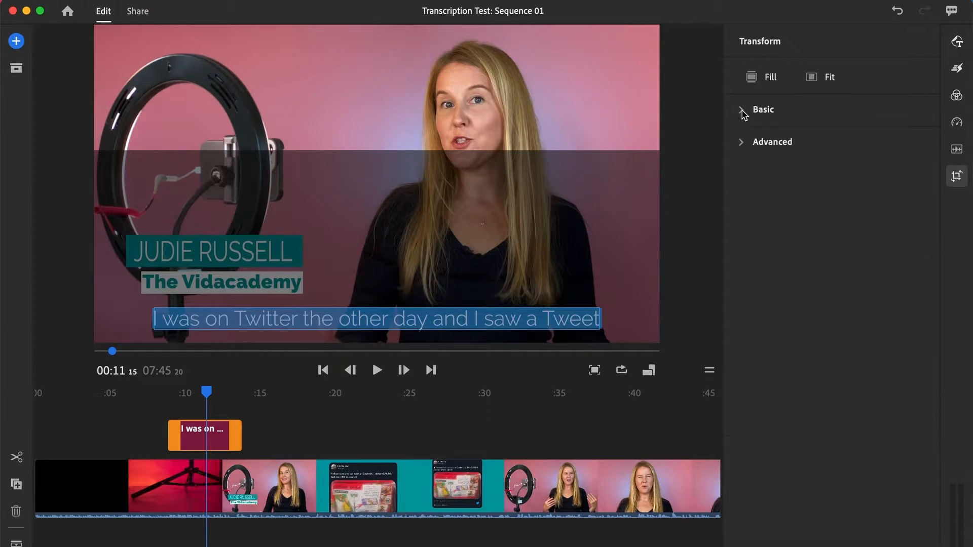
# Turn off the shape color of the caption's background rectangle
pyautogui.click(201, 440)
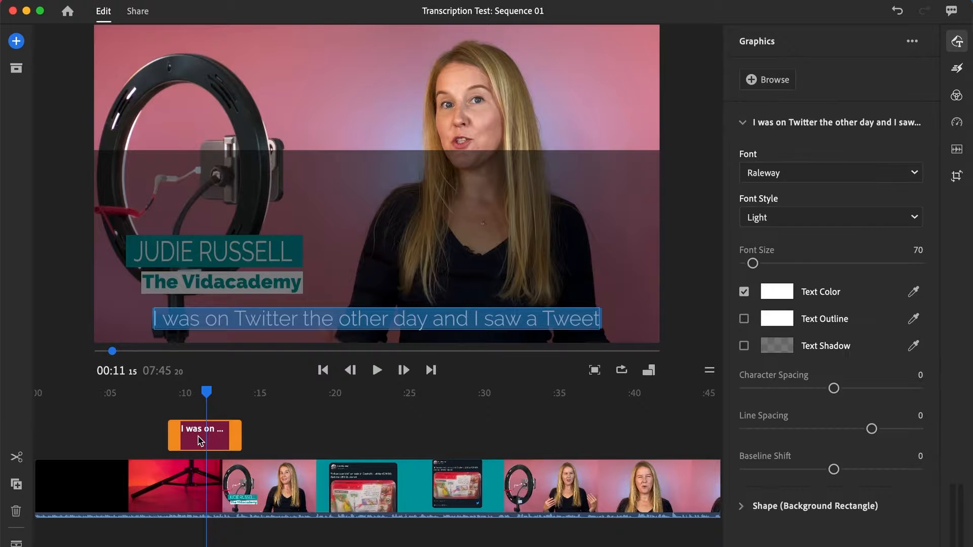
pyautogui.click(749, 119)
pyautogui.click(741, 165)
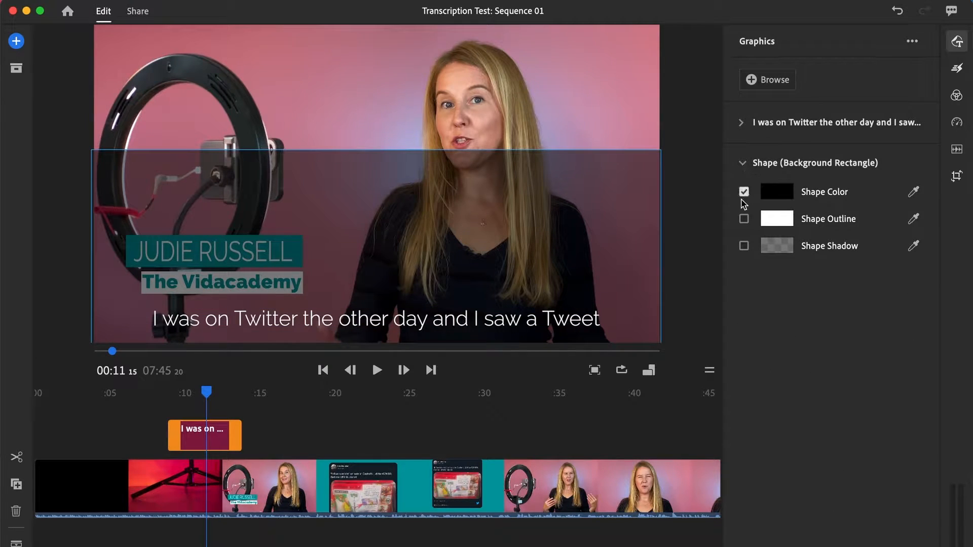
pyautogui.click(743, 192)
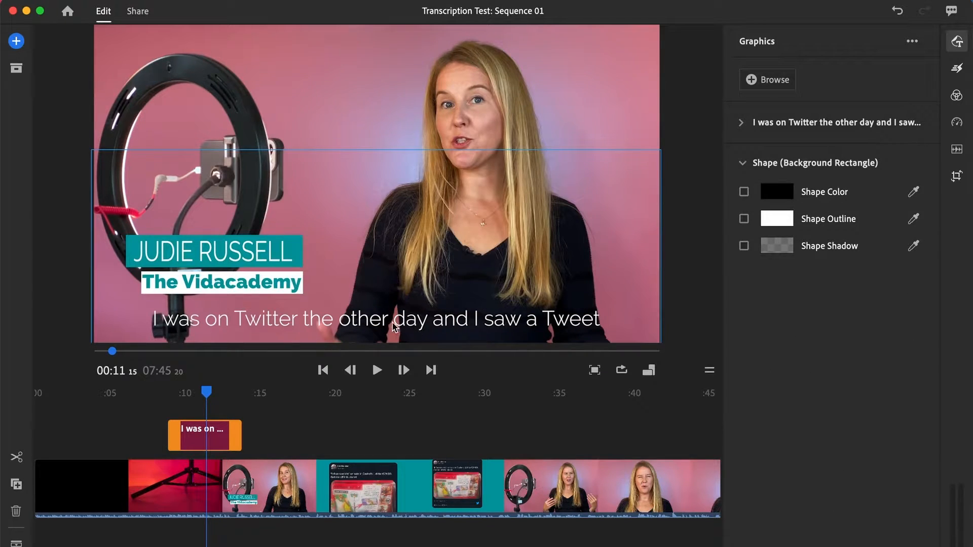
# Reduce the caption text's font size to 58
pyautogui.click(365, 328)
pyautogui.moveTo(753, 264); pyautogui.dragTo(751, 266)
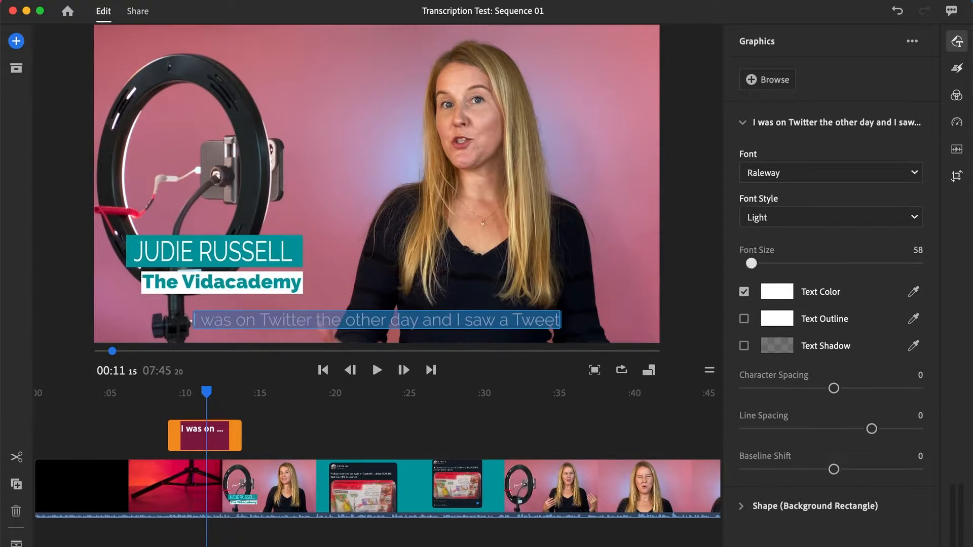
pyautogui.click(613, 263)
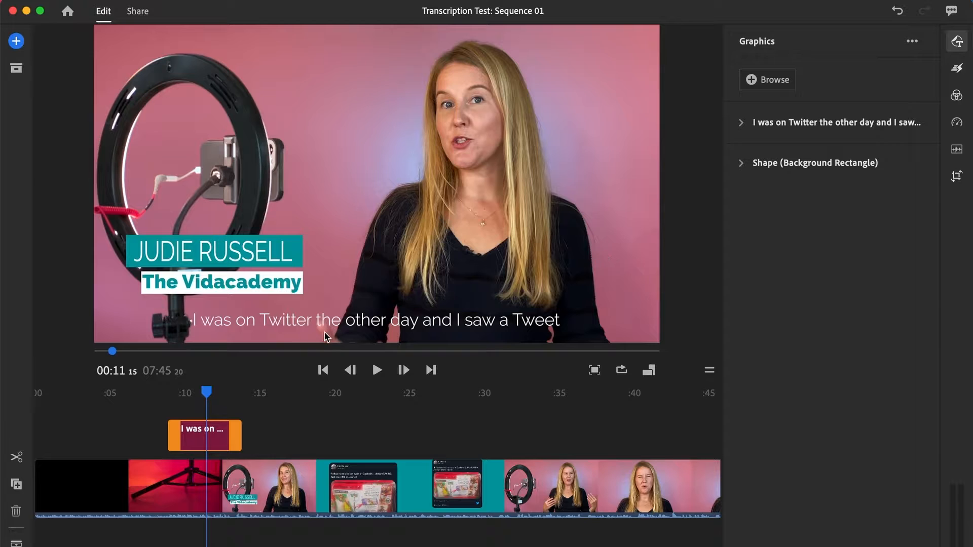
# Give the caption text a black shadow with a blur of 73
pyautogui.click(333, 320)
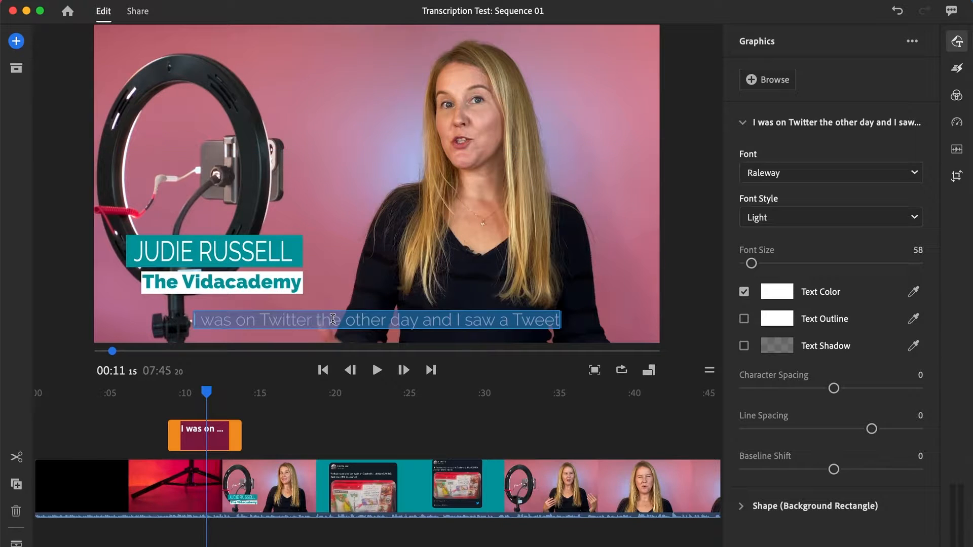
pyautogui.click(743, 346)
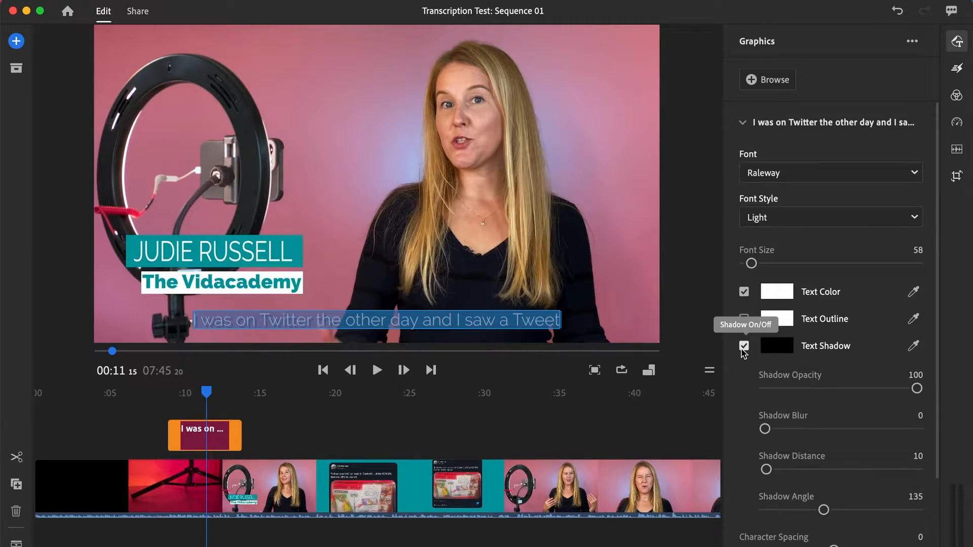
pyautogui.click(743, 348)
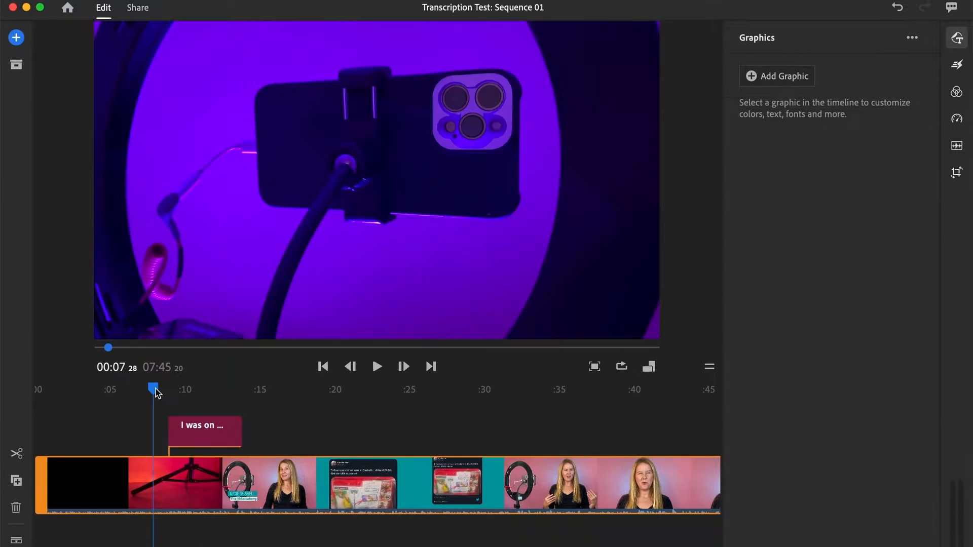
# Play the caption against the speech and trim the end of its clip to 00:11:28
pyautogui.press('=')
pyautogui.press('space')
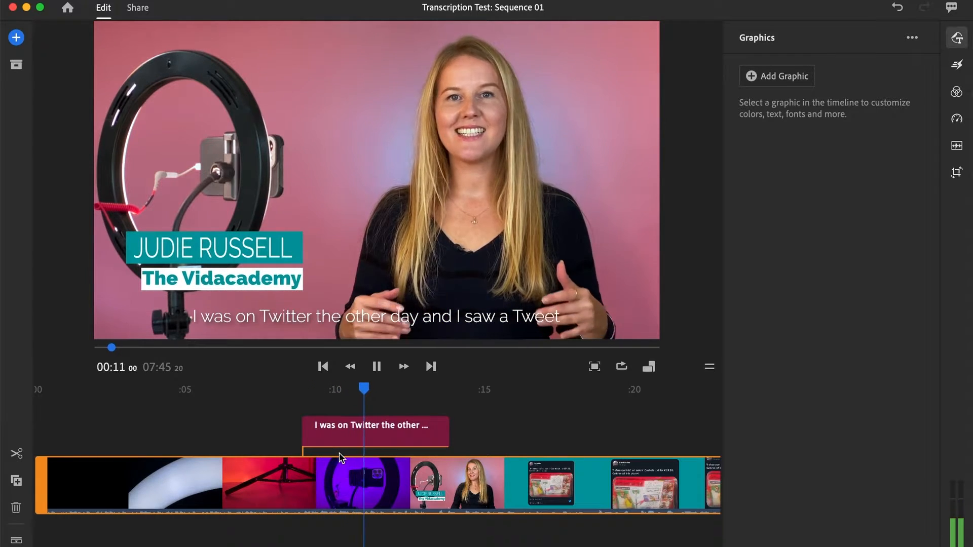
pyautogui.click(433, 432)
pyautogui.moveTo(449, 426); pyautogui.dragTo(396, 429)
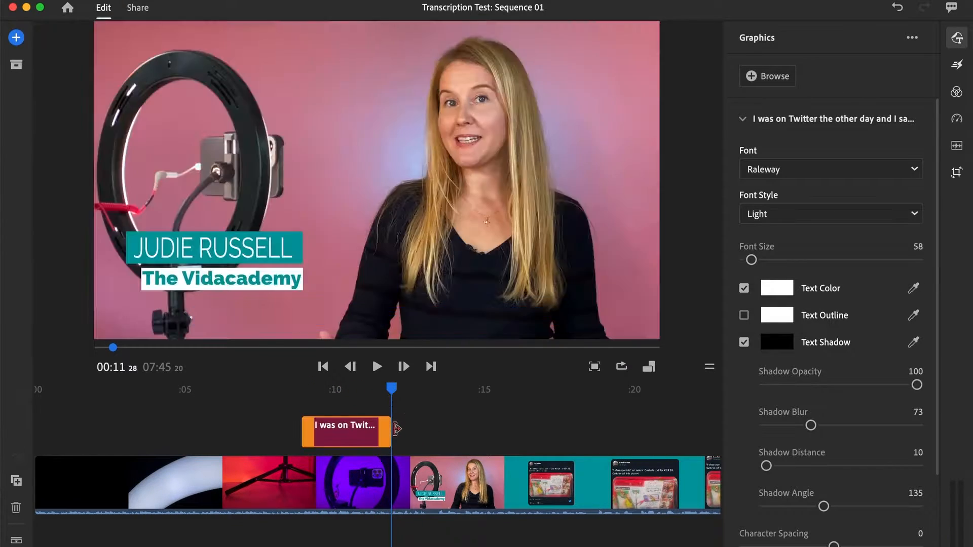
# Duplicate the caption clip and place the copy directly after the first one on the same track
pyautogui.rightClick(358, 431)
pyautogui.click(355, 456)
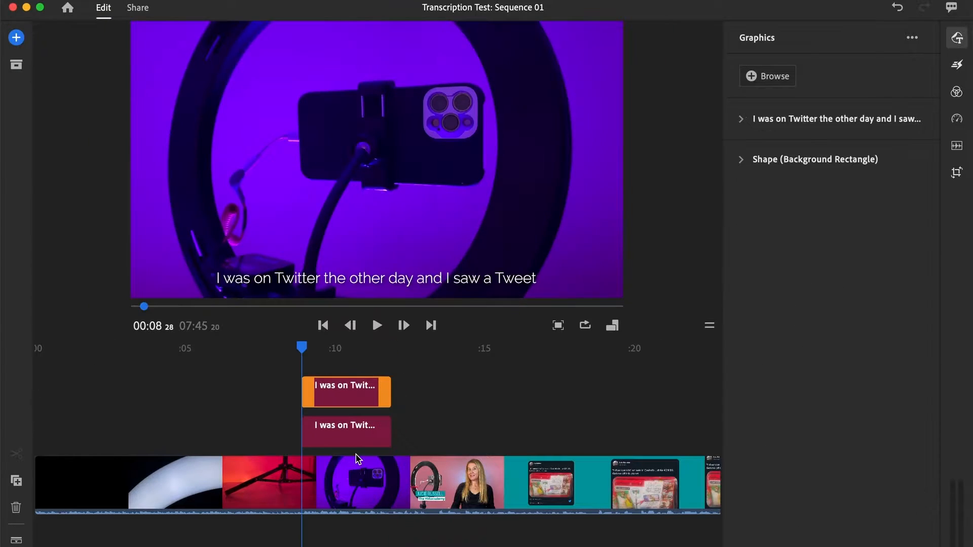
pyautogui.moveTo(354, 400); pyautogui.dragTo(441, 432)
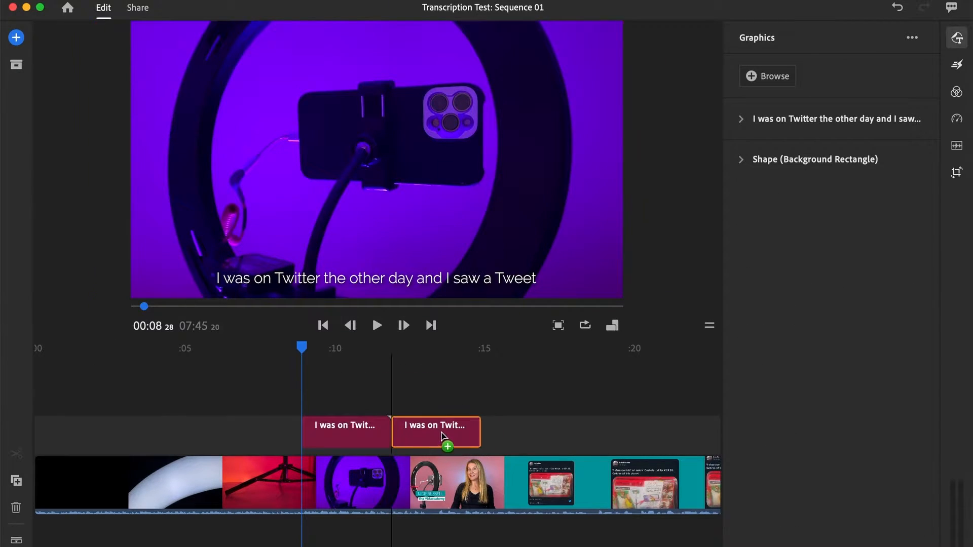
# Play through the second caption, trim its end to about 00:14, and select its clip for text editing
pyautogui.moveTo(374, 385)
pyautogui.mouseDown()
pyautogui.moveTo(403, 384)
pyautogui.moveTo(381, 384)
pyautogui.mouseUp()
pyautogui.press('space')
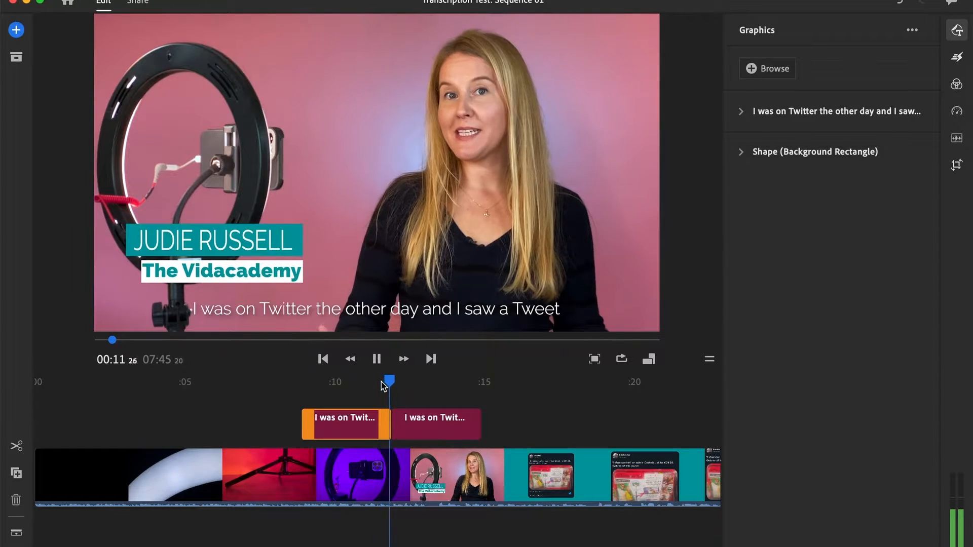
pyautogui.click(467, 423)
pyautogui.moveTo(483, 418); pyautogui.dragTo(454, 420)
pyautogui.click(428, 429)
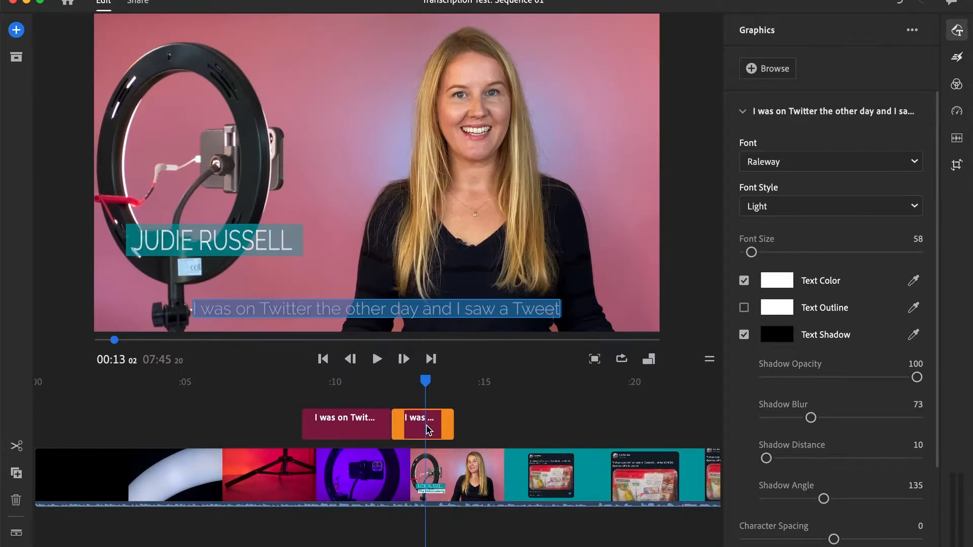
# Replace the second caption's text with "that really got me thinking. It said..."
pyautogui.click(395, 307)
pyautogui.hotkey('ctrl', 'a')
pyautogui.write('that really g')
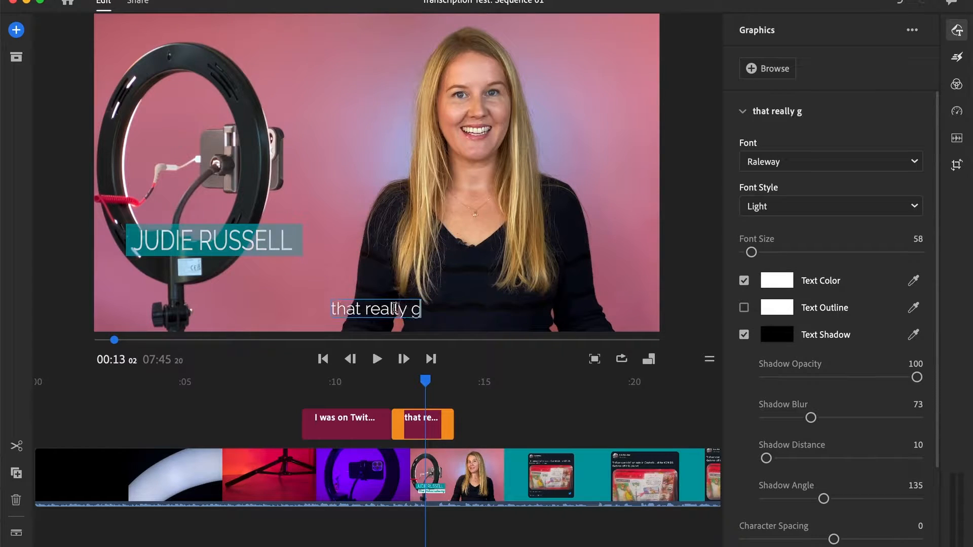
pyautogui.write('ot me think')
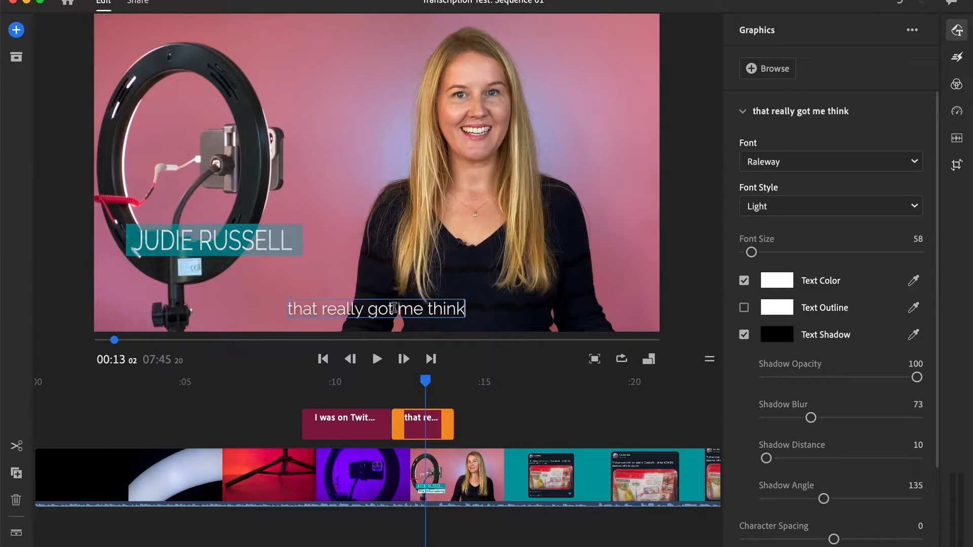
pyautogui.write('ing. It sa')
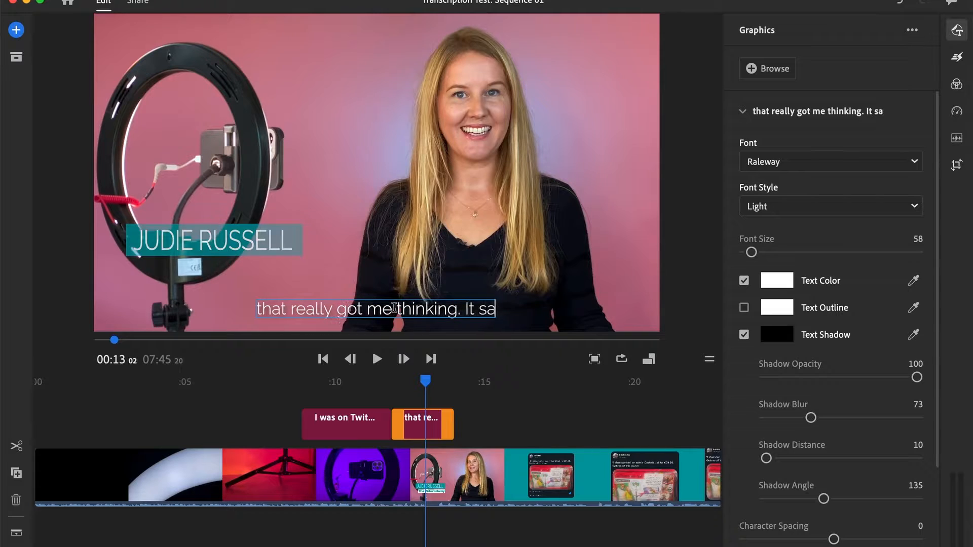
pyautogui.write('id...')
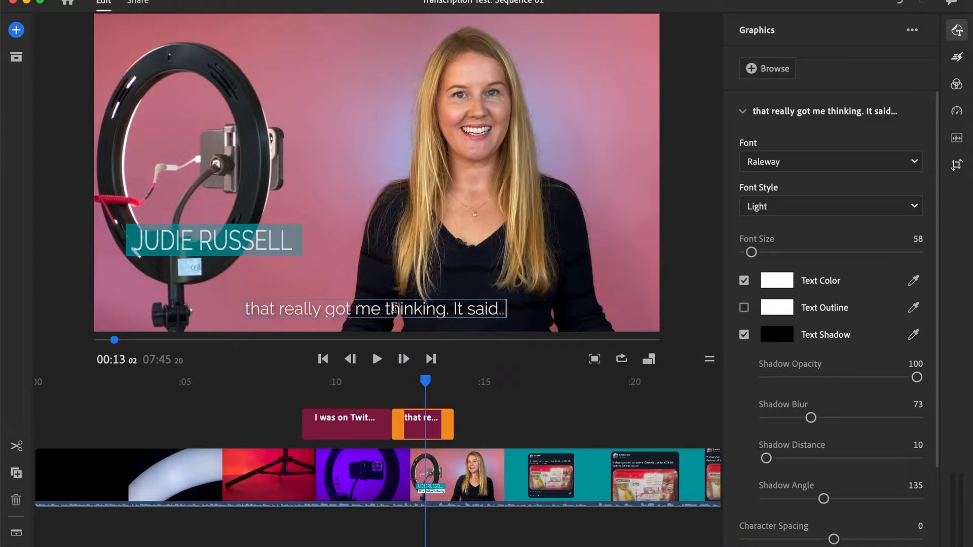
# Duplicate the second caption clip and place the copy directly after it on the same track
pyautogui.rightClick(412, 423)
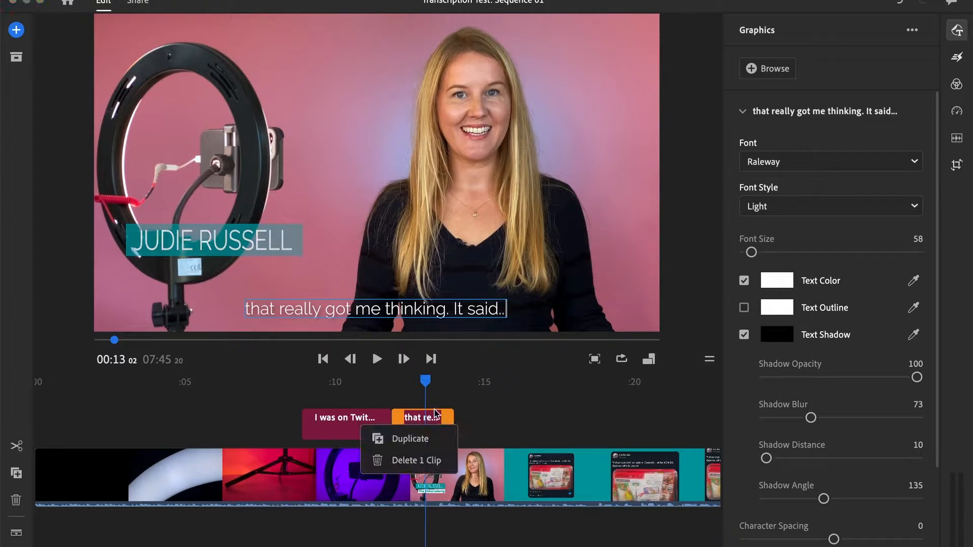
pyautogui.click(439, 439)
pyautogui.moveTo(428, 393); pyautogui.dragTo(493, 427)
pyautogui.press('-')
pyautogui.press('-')
pyautogui.press('-')
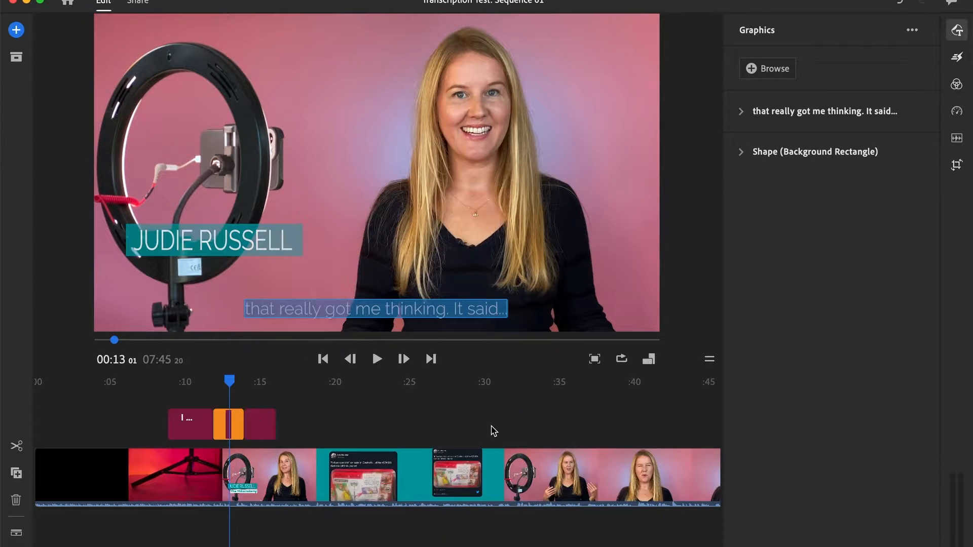
pyautogui.press('=')
pyautogui.press('=')
pyautogui.press('=')
pyautogui.press('=')
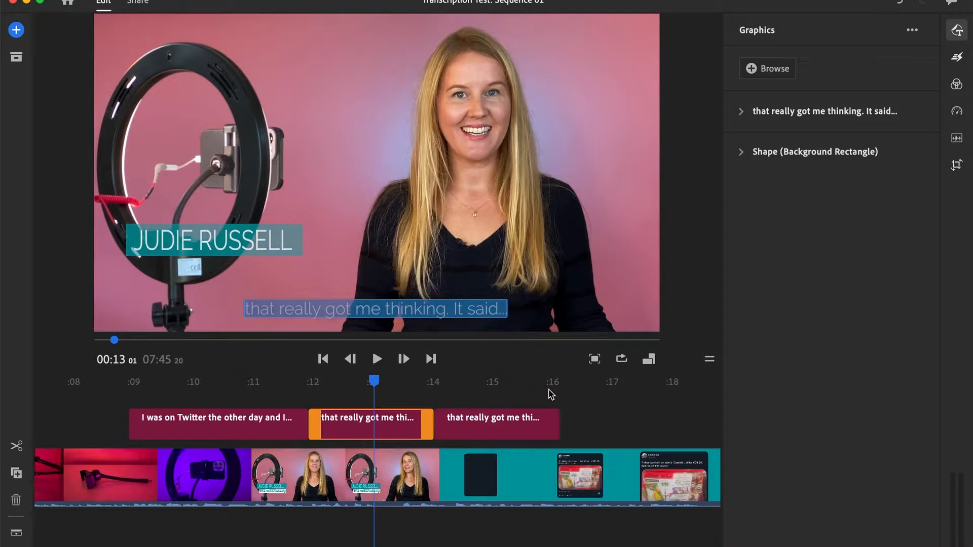
pyautogui.click(409, 312)
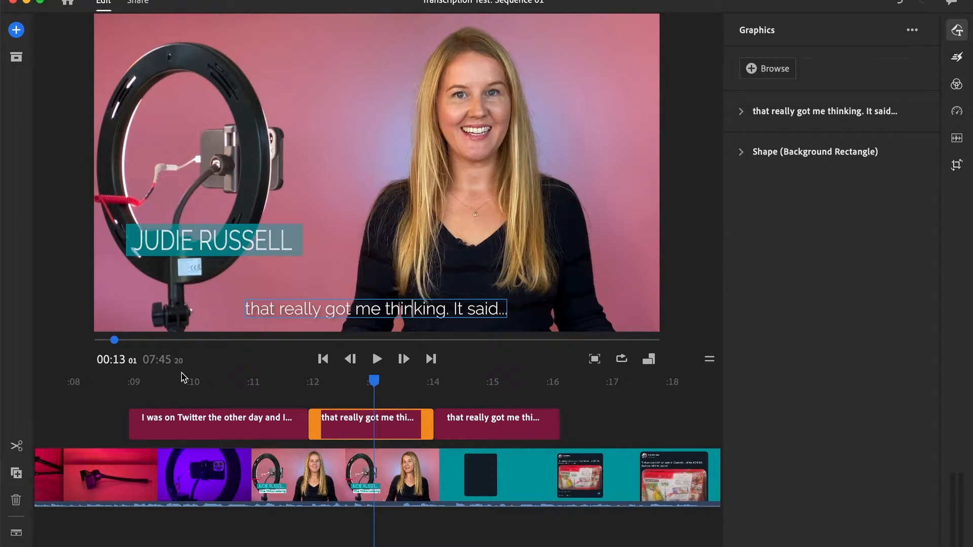
pyautogui.click(182, 393)
pyautogui.press('BackSpace')
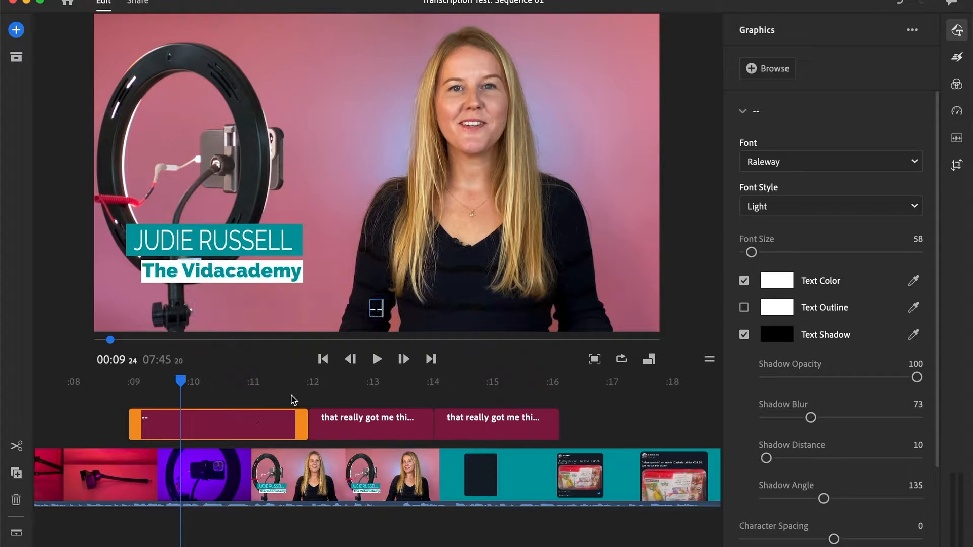
pyautogui.press('super+z')
pyautogui.click(306, 402)
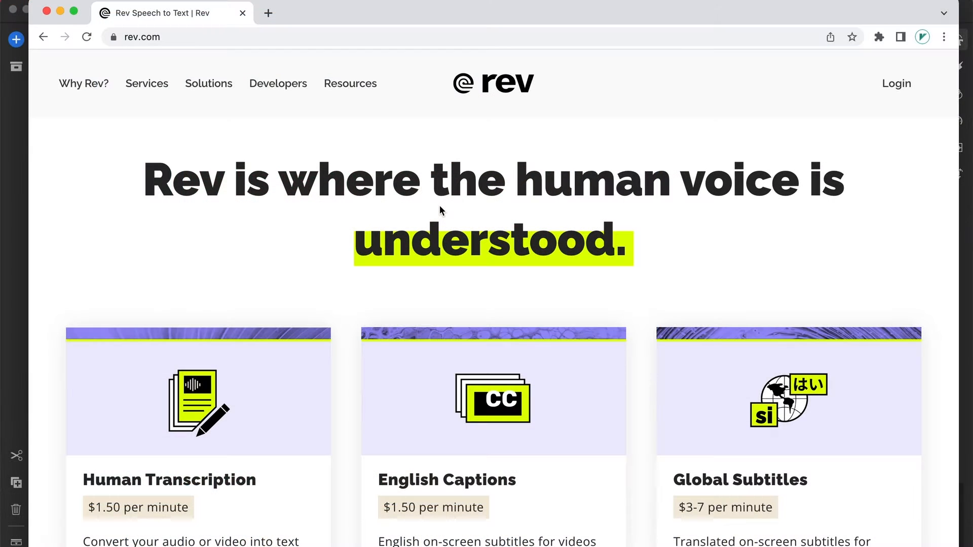
# Open Rev's English Captions service in the browser and examine its closed-captioning features and free editor
pyautogui.scroll(-5, 404, 261)
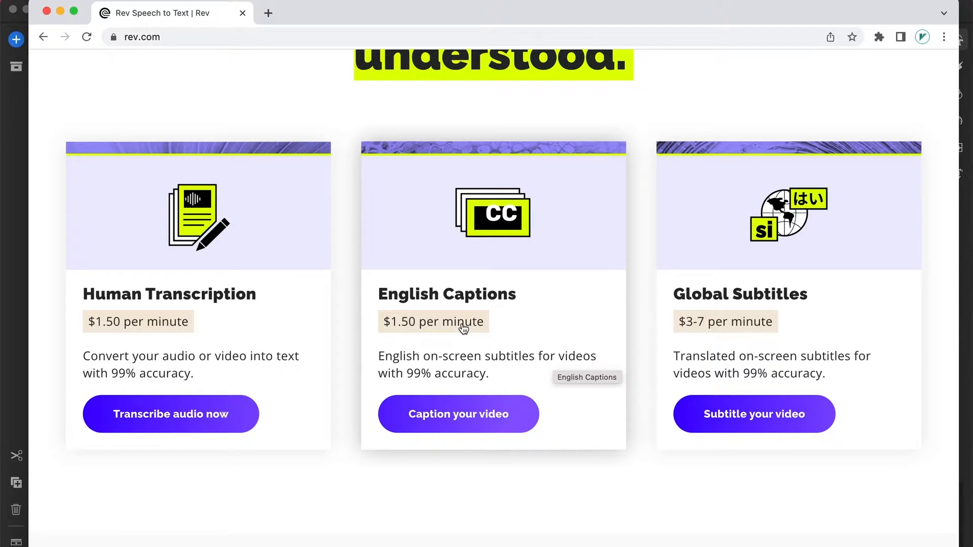
pyautogui.click(459, 421)
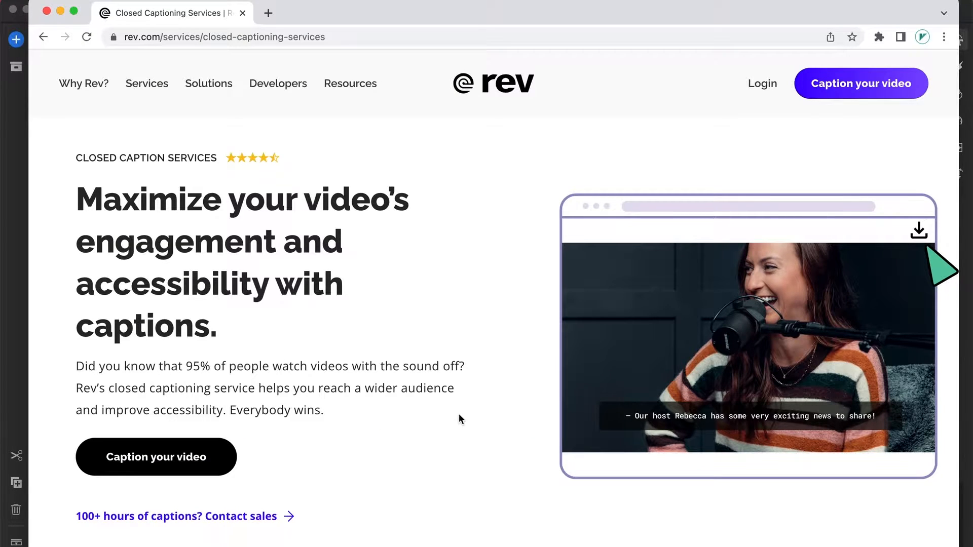
pyautogui.scroll(-3, 459, 418)
pyautogui.scroll(-5, 459, 418)
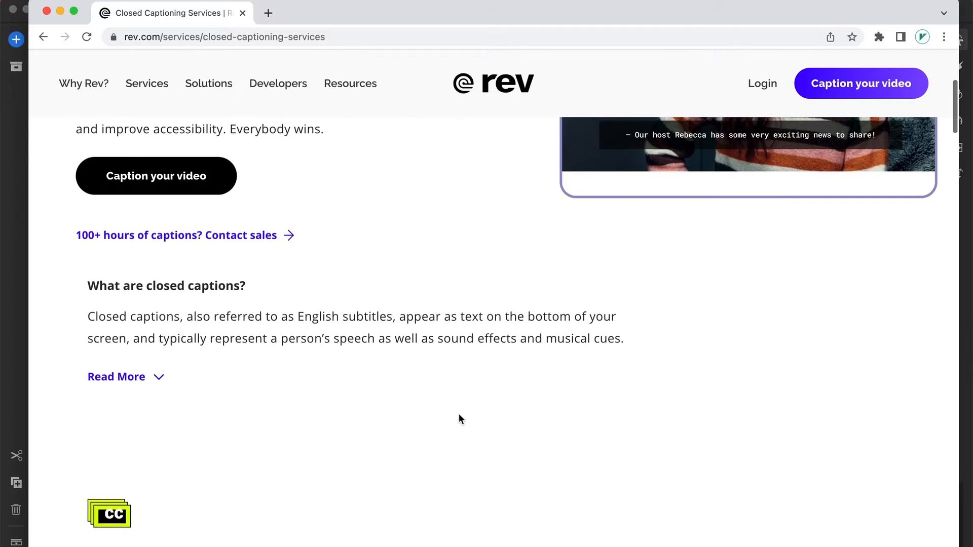
pyautogui.scroll(-5, 459, 415)
pyautogui.scroll(-15, 459, 416)
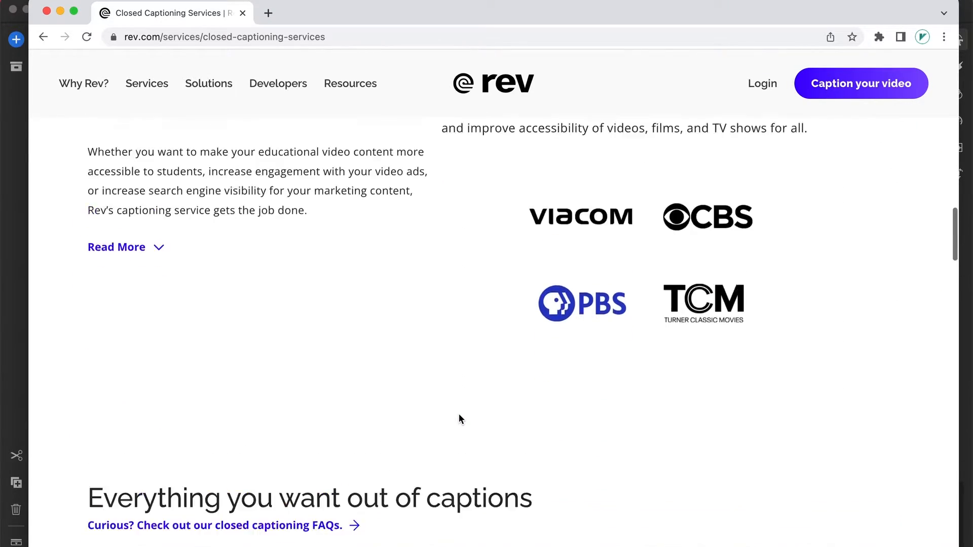
pyautogui.scroll(10, 459, 417)
pyautogui.scroll(-10, 623, 380)
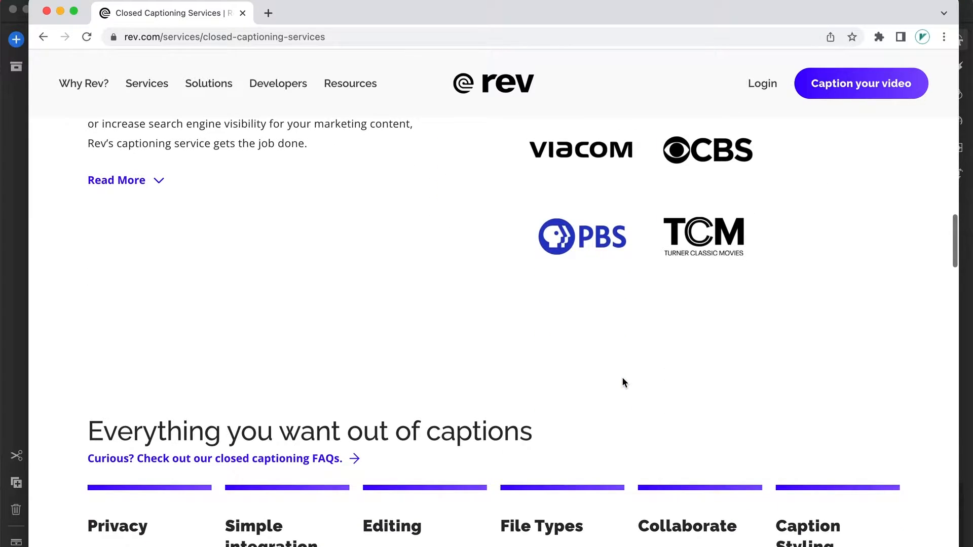
pyautogui.scroll(-7, 624, 381)
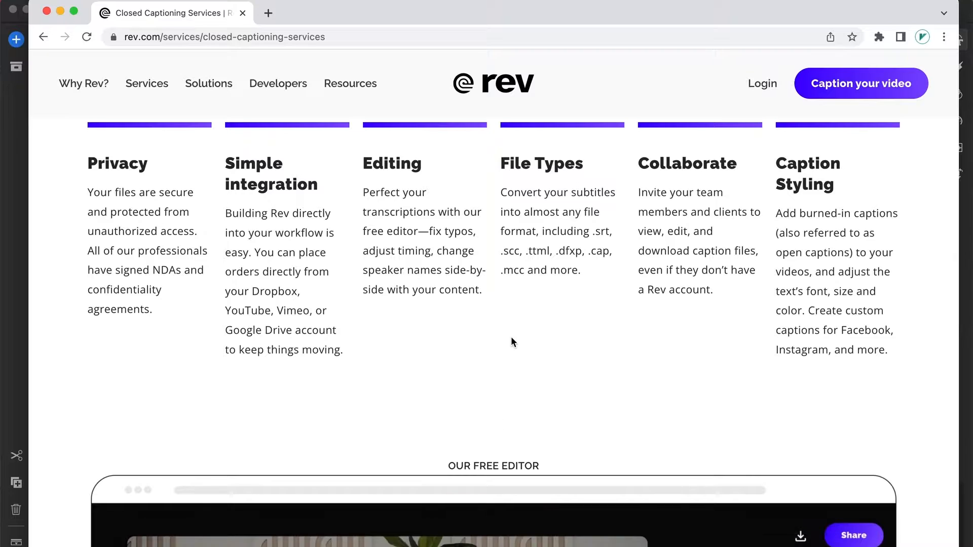
pyautogui.scroll(-6, 511, 337)
pyautogui.scroll(-2, 511, 340)
# Leave the browser for Premiere Pro and switch from there to the captioned sequence in Premiere Rush
pyautogui.moveTo(435, 543)
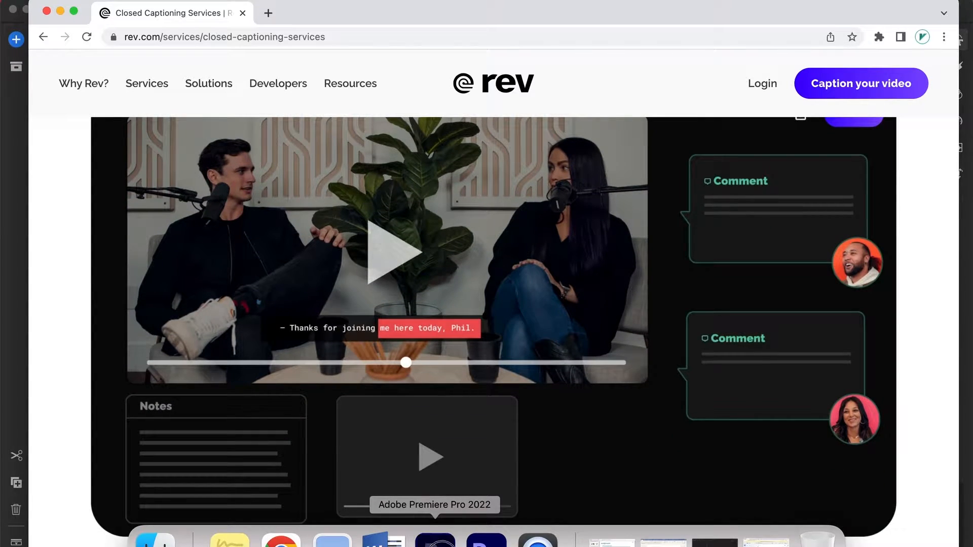
pyautogui.click(435, 542)
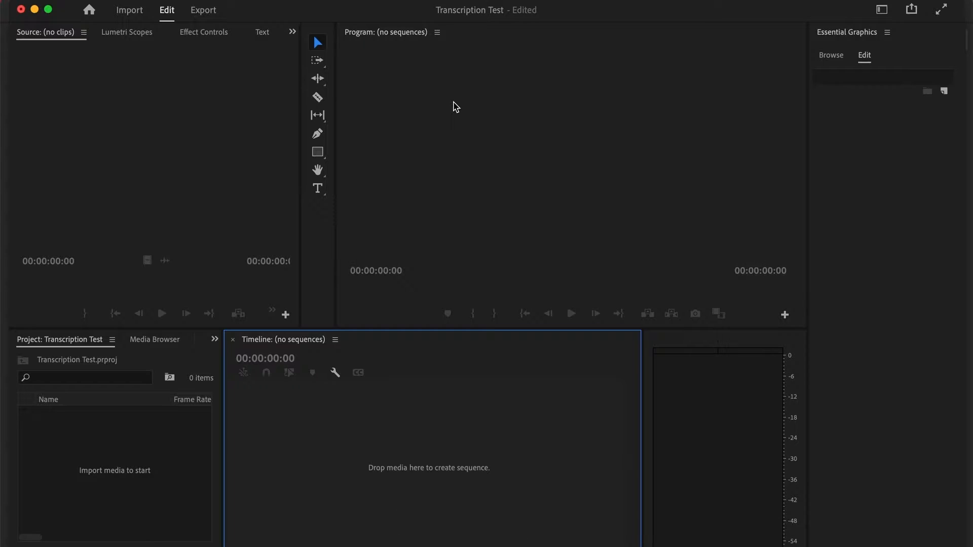
pyautogui.moveTo(512, 546)
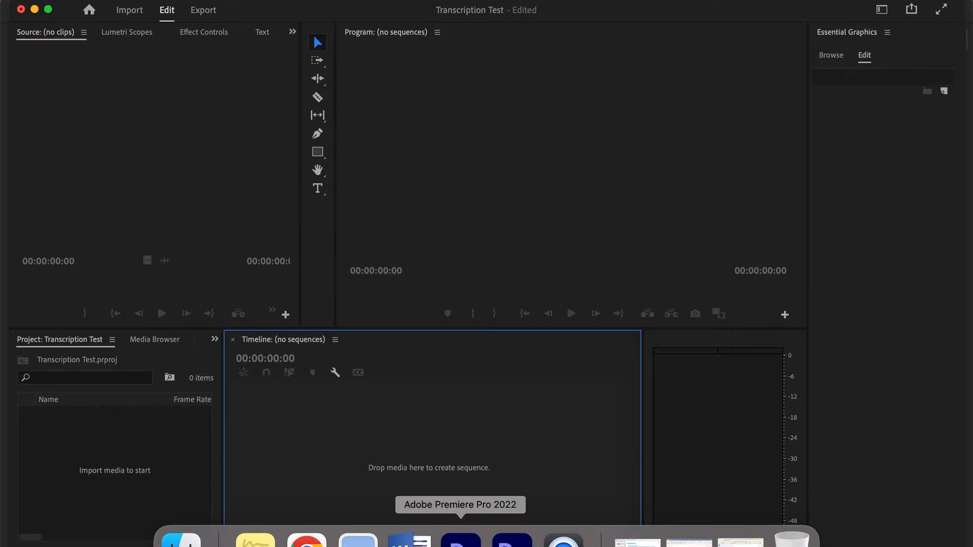
pyautogui.click(512, 541)
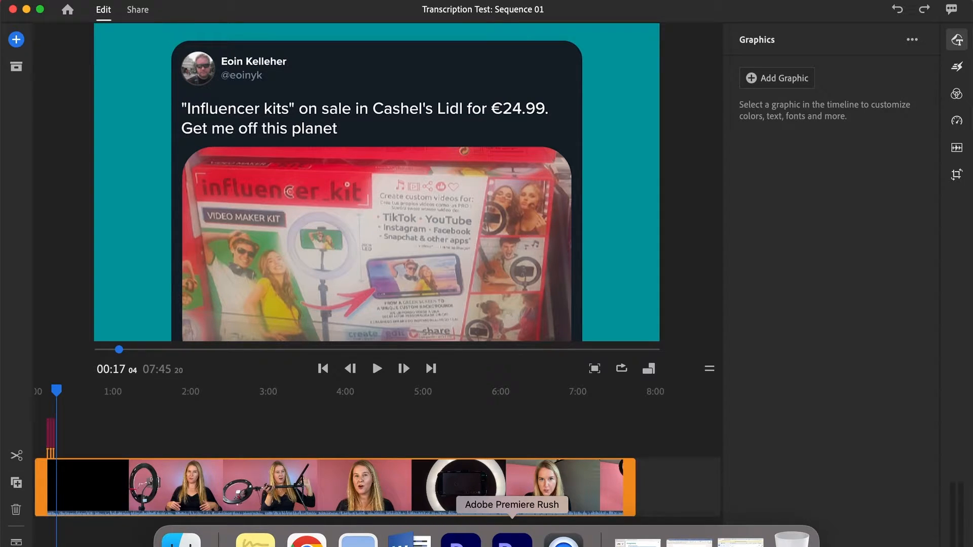
# Try the 9:16 portrait aspect ratio, check the second caption around 00:13, and undo the change
pyautogui.click(232, 4)
pyautogui.moveTo(253, 32)
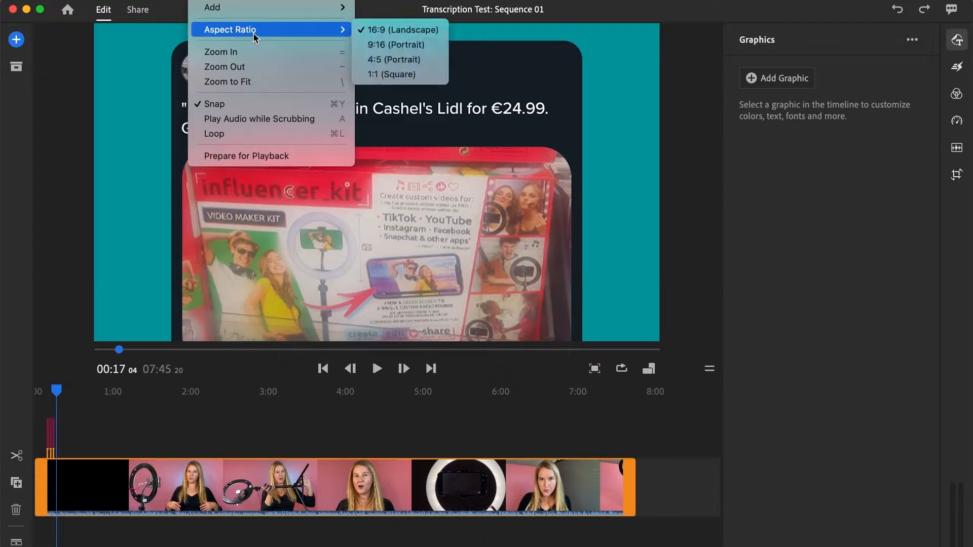
pyautogui.click(391, 45)
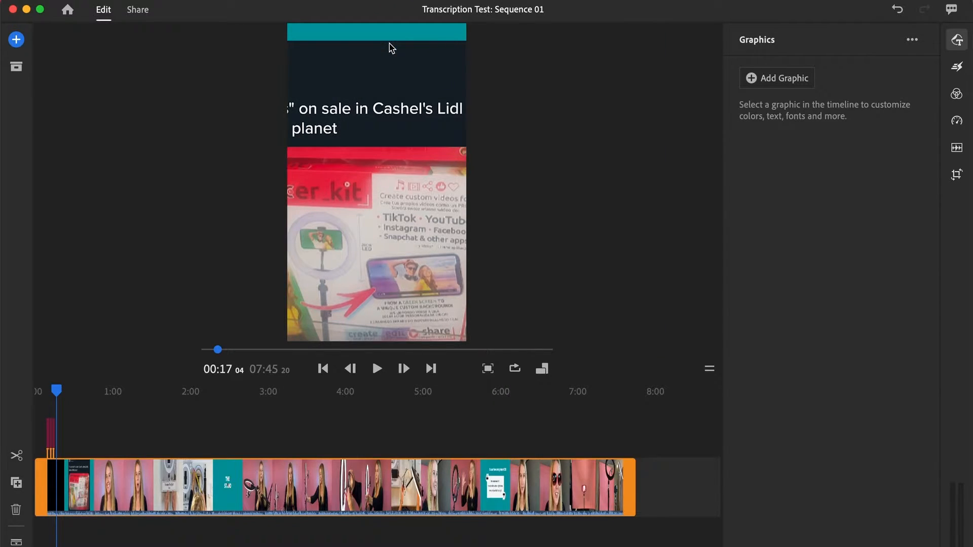
pyautogui.click(56, 394)
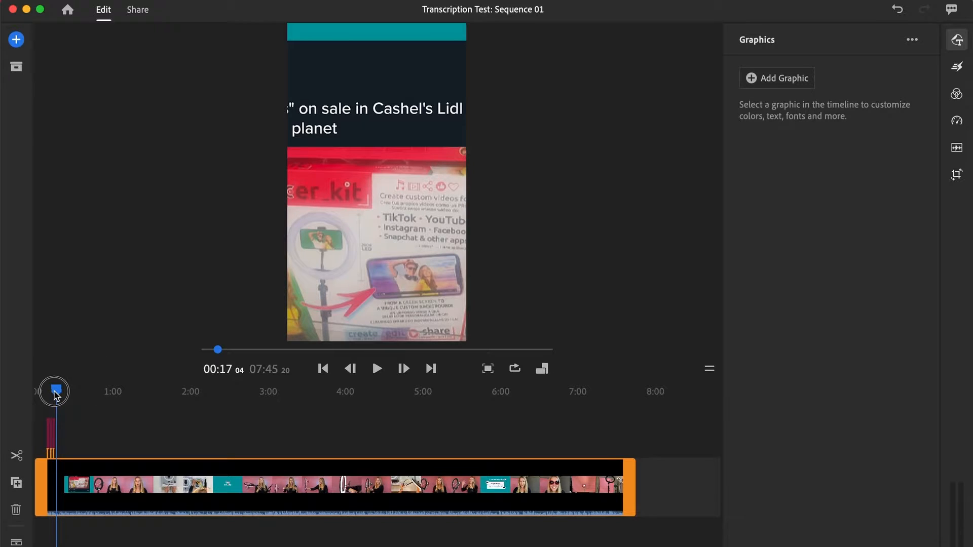
pyautogui.moveTo(56, 394); pyautogui.dragTo(51, 392)
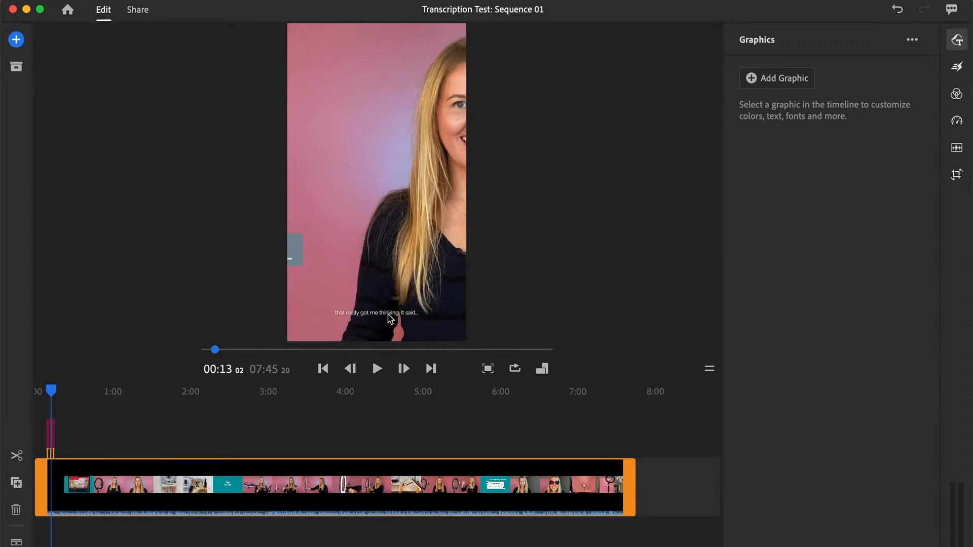
pyautogui.press('=')
pyautogui.press('=')
pyautogui.press('=')
pyautogui.press('=')
pyautogui.press('=')
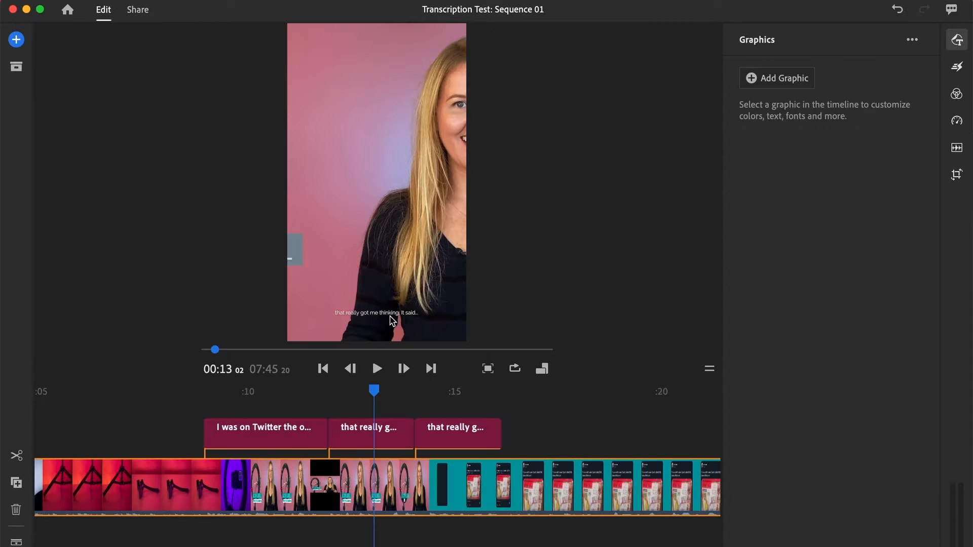
pyautogui.press('super+z')
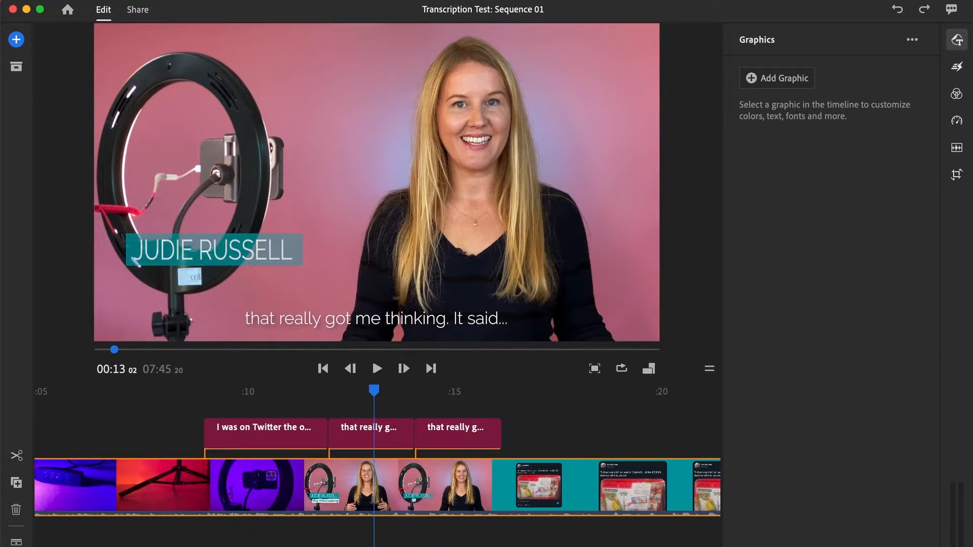
# Set the sequence's aspect ratio to 9:16 portrait and inspect the second caption's text settings
pyautogui.click(213, 1)
pyautogui.moveTo(234, 33)
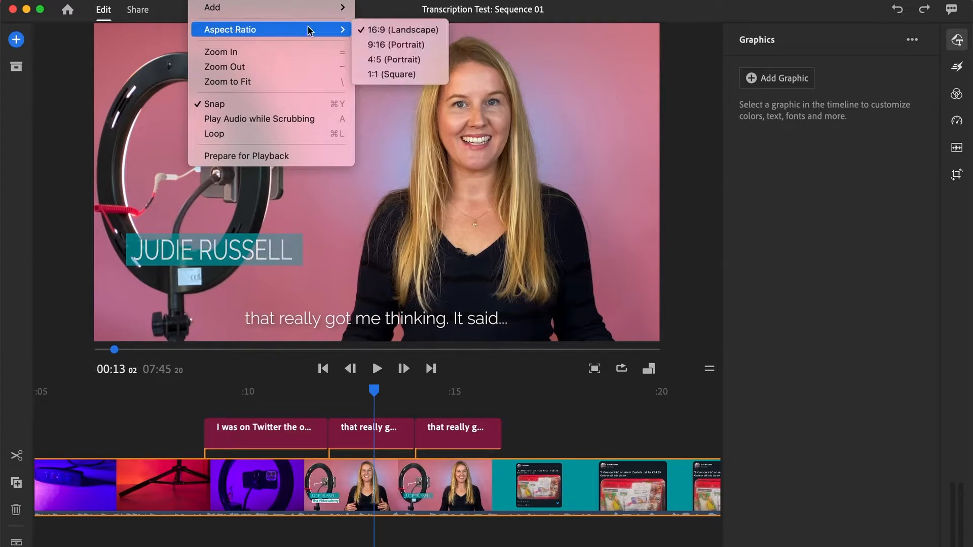
pyautogui.click(397, 45)
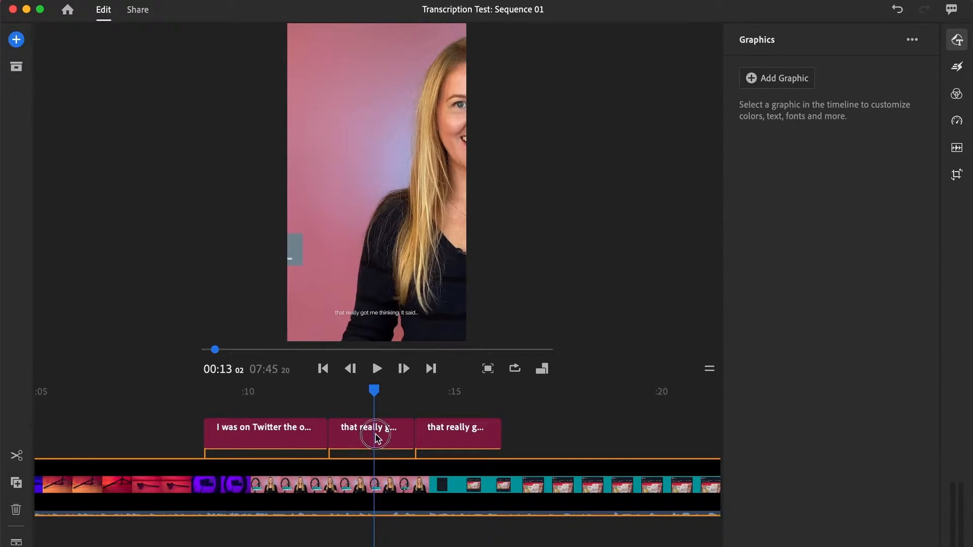
pyautogui.click(376, 435)
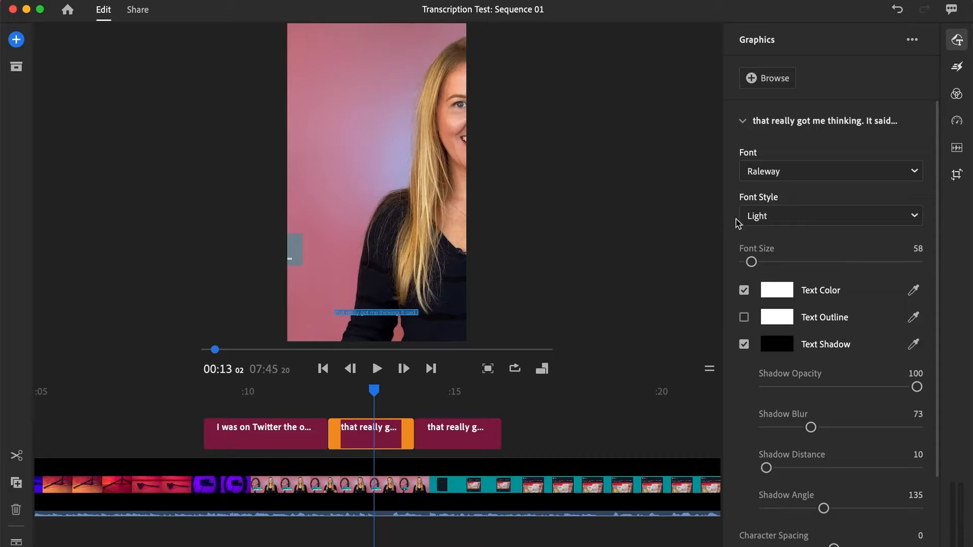
pyautogui.click(378, 485)
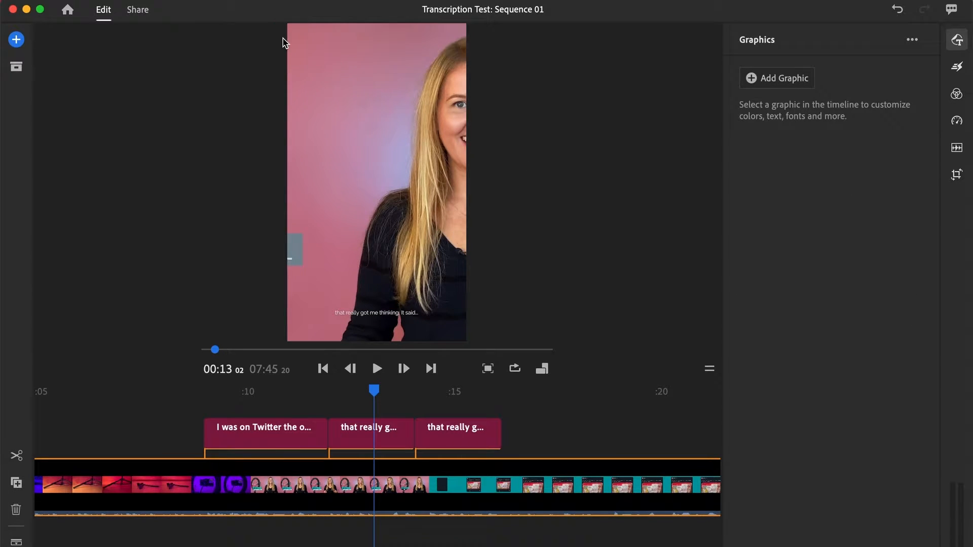
# Switch to Premiere Pro and create a sequence by placing Ring Light v1.mp4 in the empty timeline
pyautogui.moveTo(512, 542)
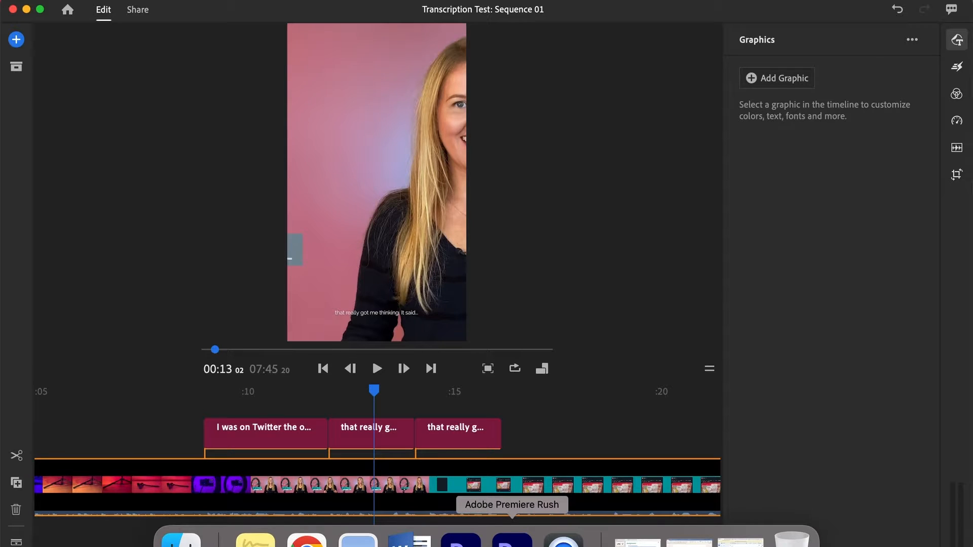
pyautogui.click(461, 542)
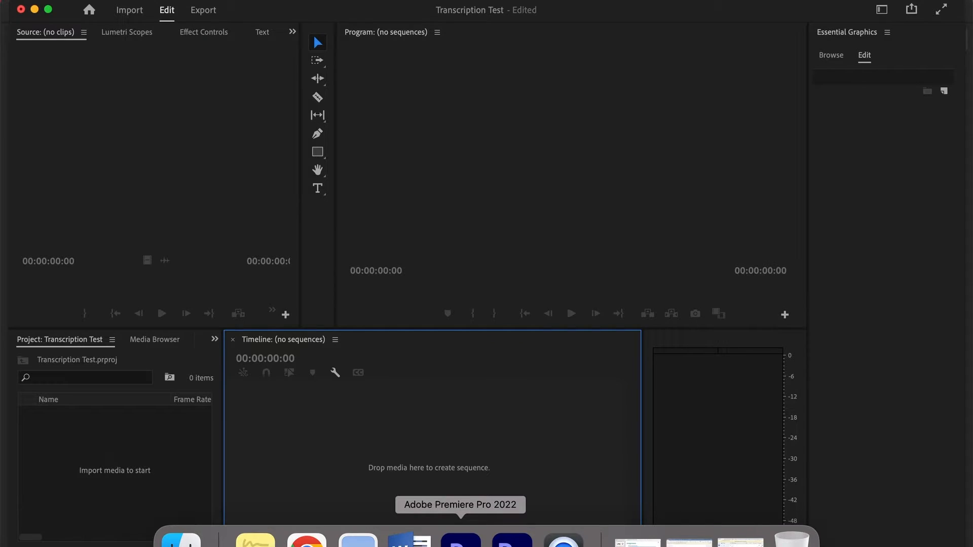
pyautogui.moveTo(426, 87); pyautogui.dragTo(327, 460)
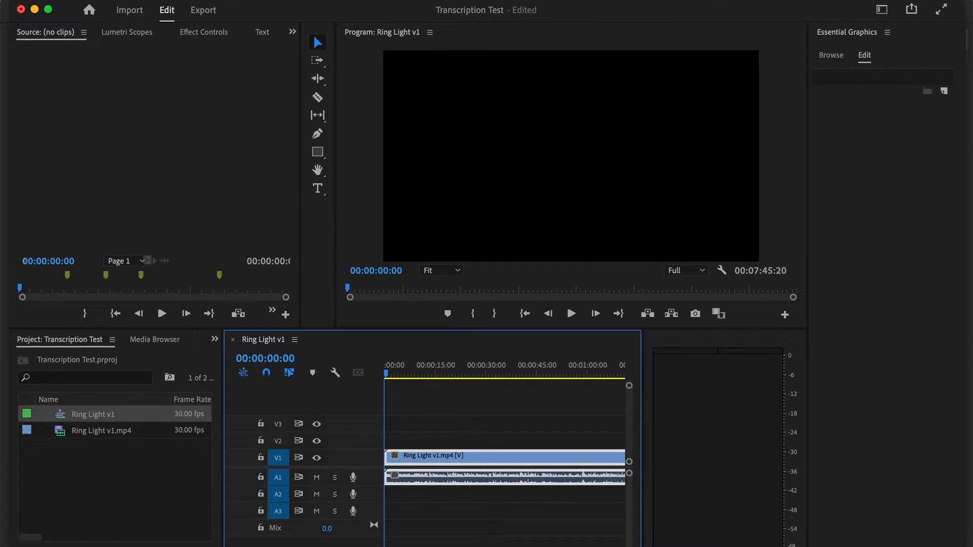
# Review the caption clips in the Premiere Rush timeline and return to the Ring Light v1 sequence in Premiere Pro
pyautogui.click(512, 540)
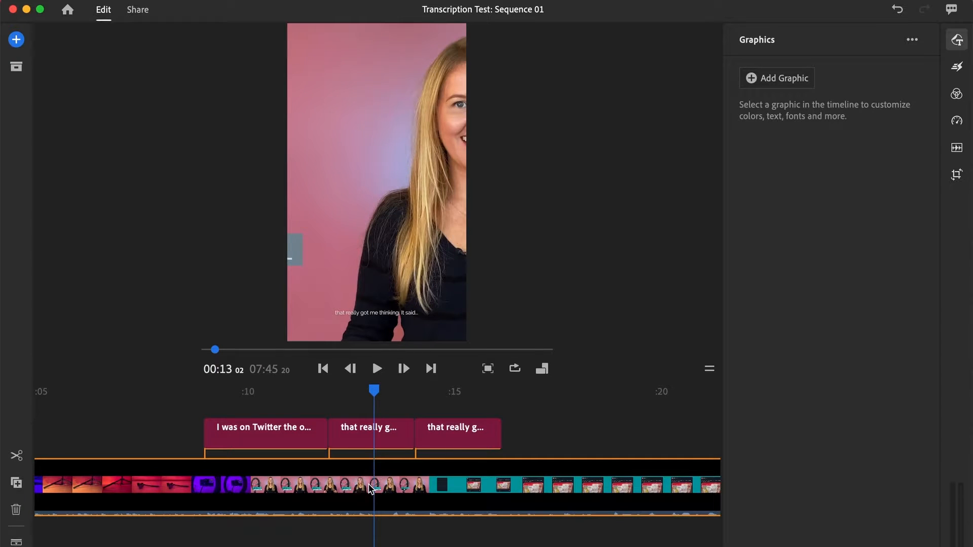
pyautogui.moveTo(585, 438); pyautogui.dragTo(551, 479)
pyautogui.click(467, 545)
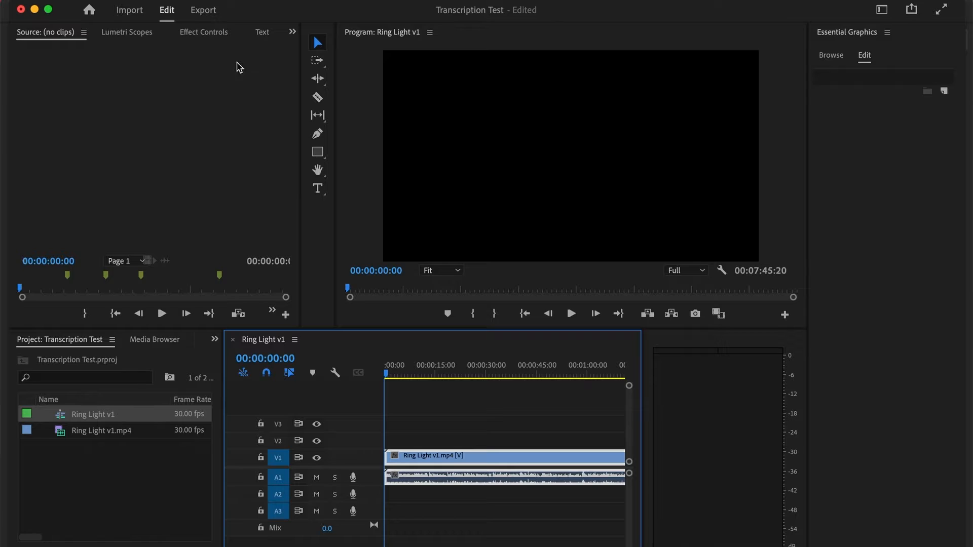
# Transcribe the Ring Light v1 sequence in English, analysing the audio of the Mix track
pyautogui.click(260, 35)
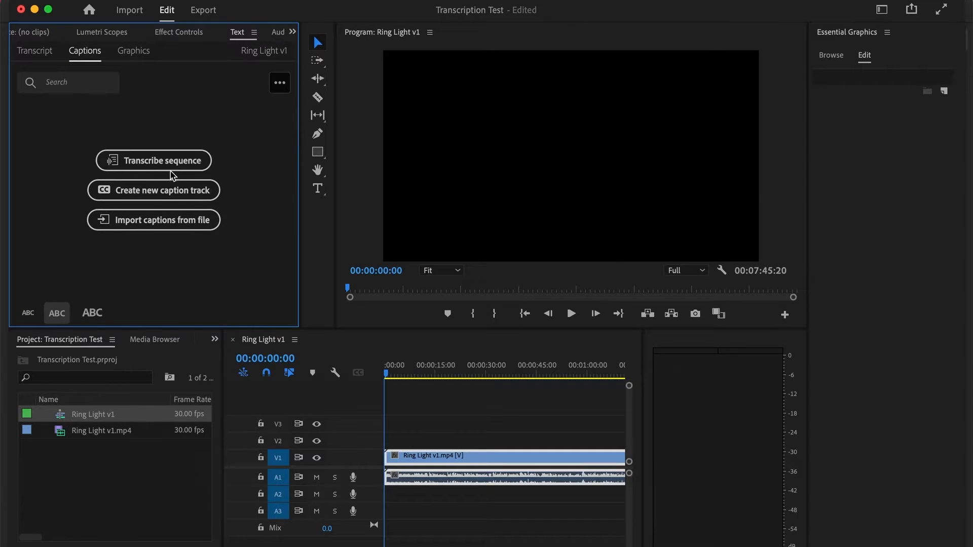
pyautogui.click(155, 165)
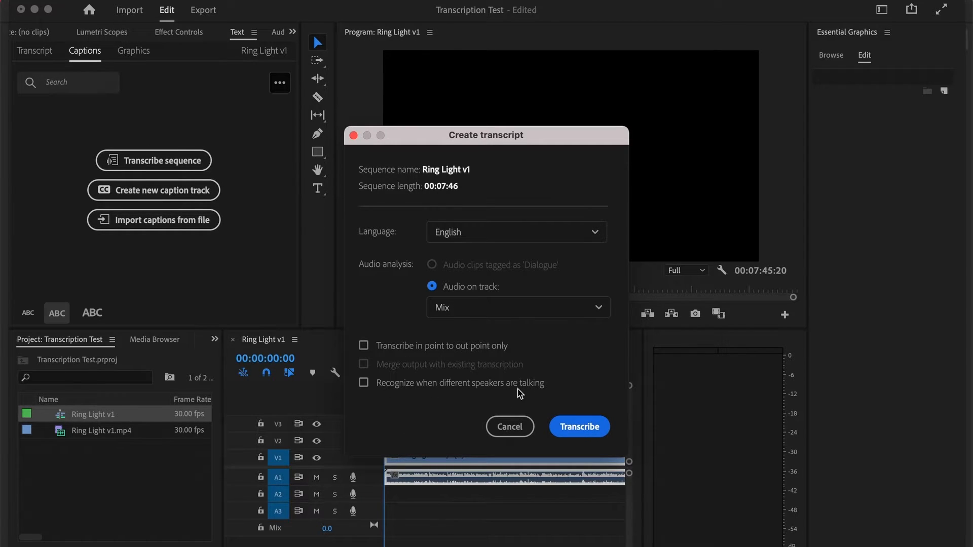
pyautogui.click(578, 427)
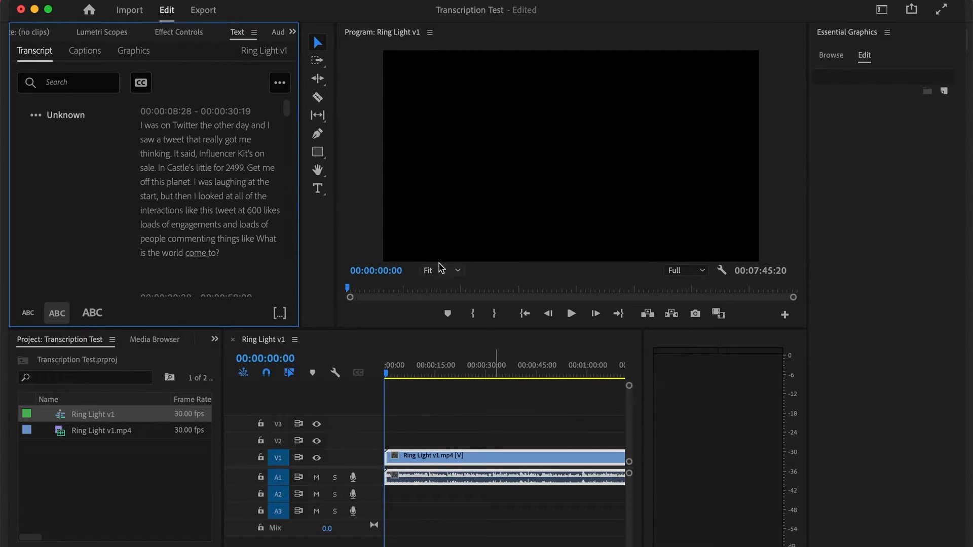
# Read through the first transcript segments and check the speaker label options for the 00:00:58:20 segment
pyautogui.scroll(-3, 197, 180)
pyautogui.scroll(-8, 197, 180)
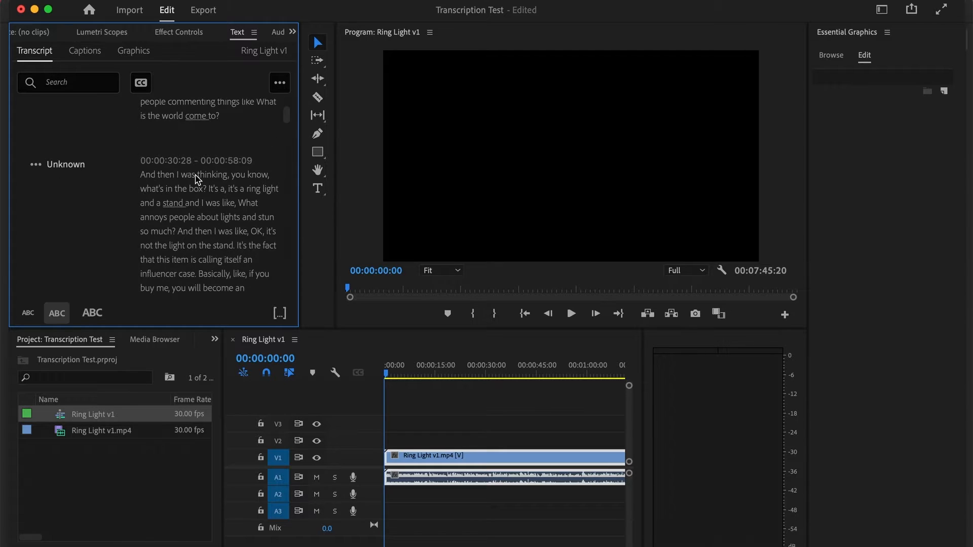
pyautogui.click(60, 185)
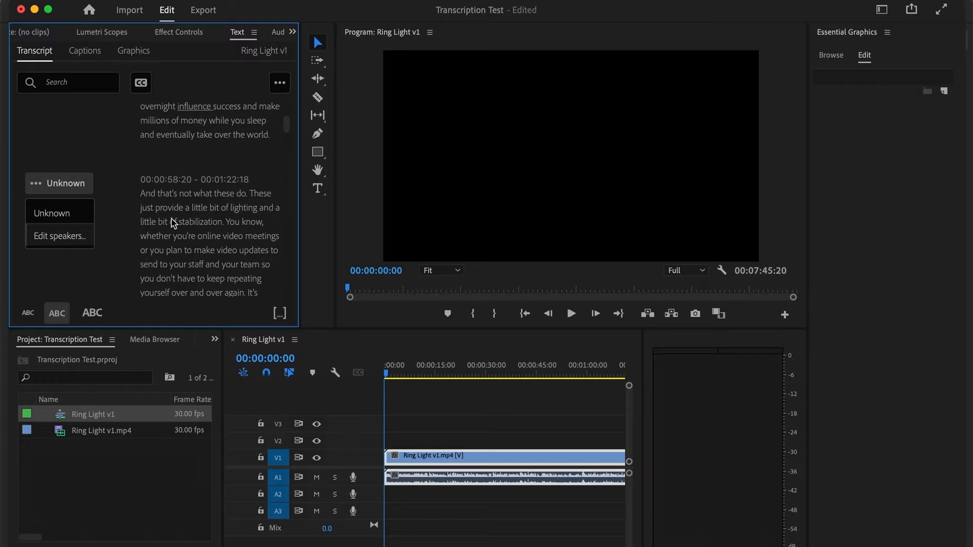
pyautogui.scroll(10, 192, 210)
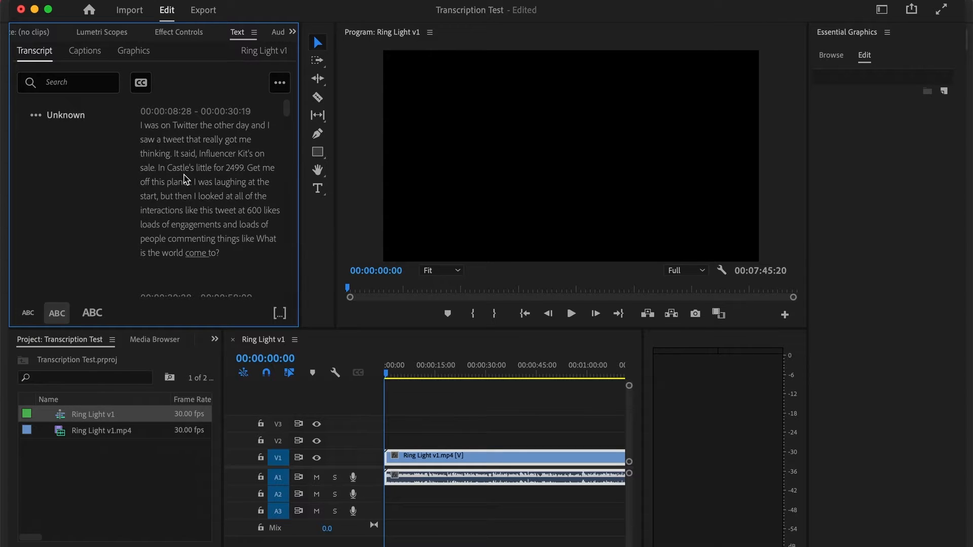
# Check the transcript words "Castle's little for 2499" against the video by playing the sequence from that phrase
pyautogui.click(236, 170)
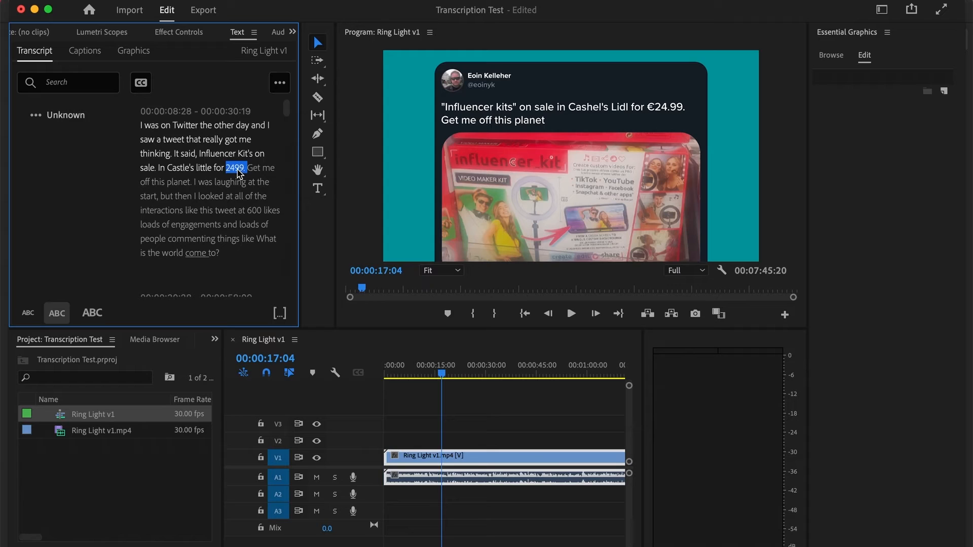
pyautogui.click(180, 169)
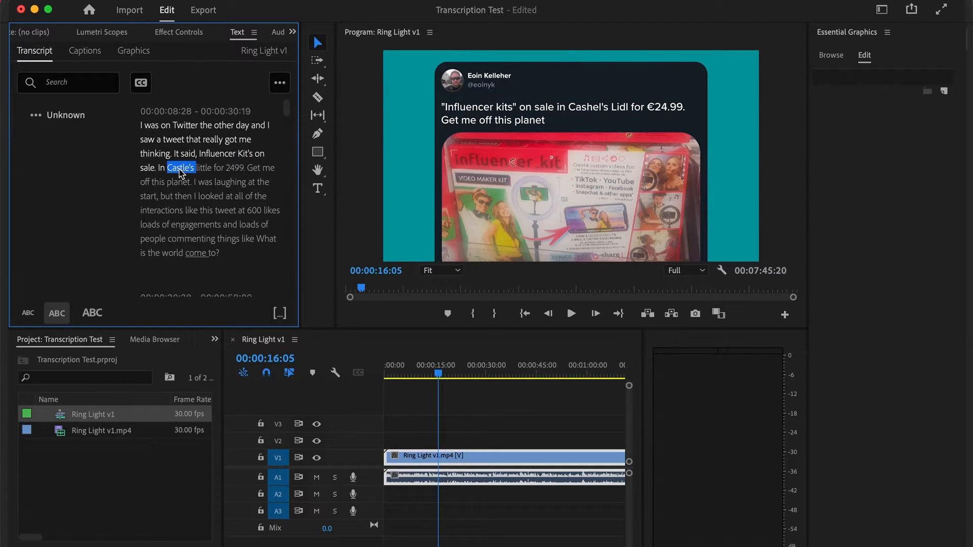
pyautogui.press('space')
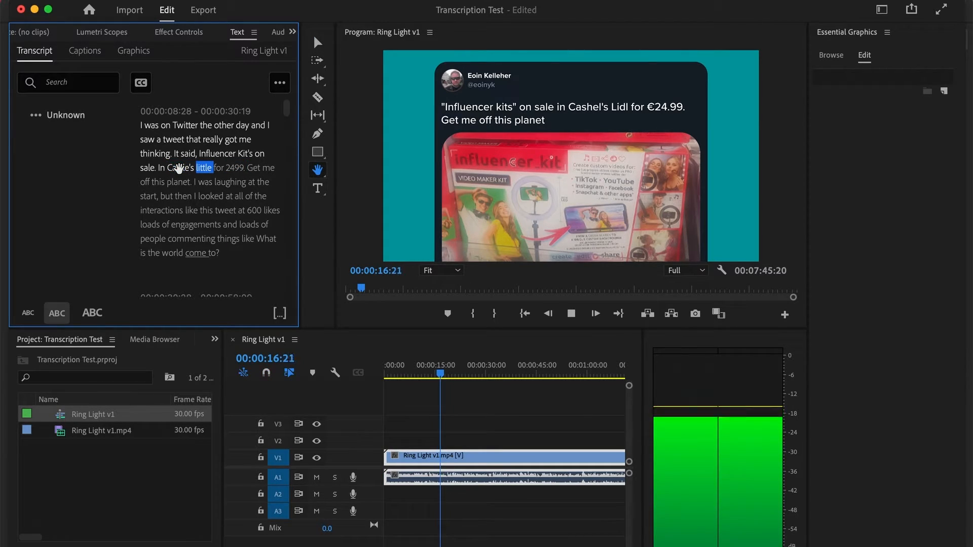
pyautogui.press('space')
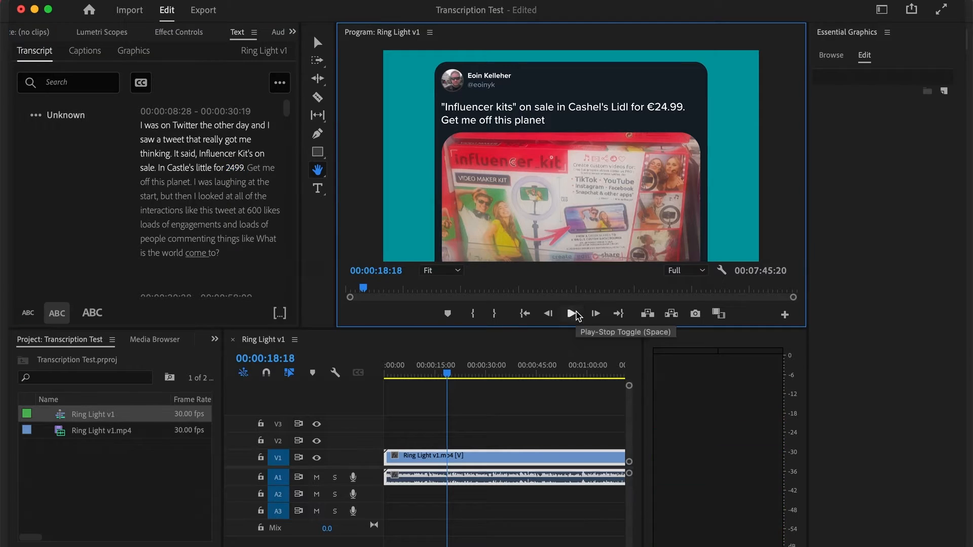
pyautogui.click(182, 168)
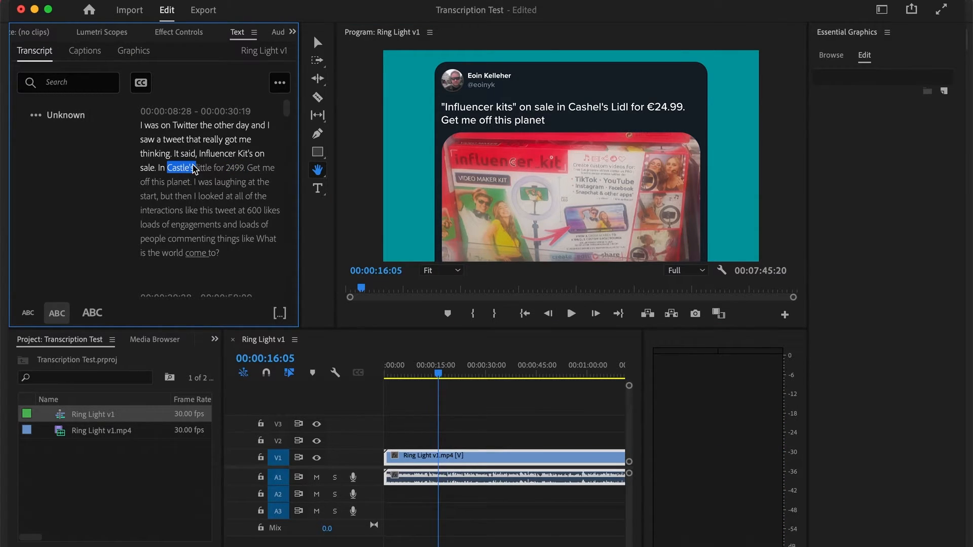
pyautogui.click(204, 168)
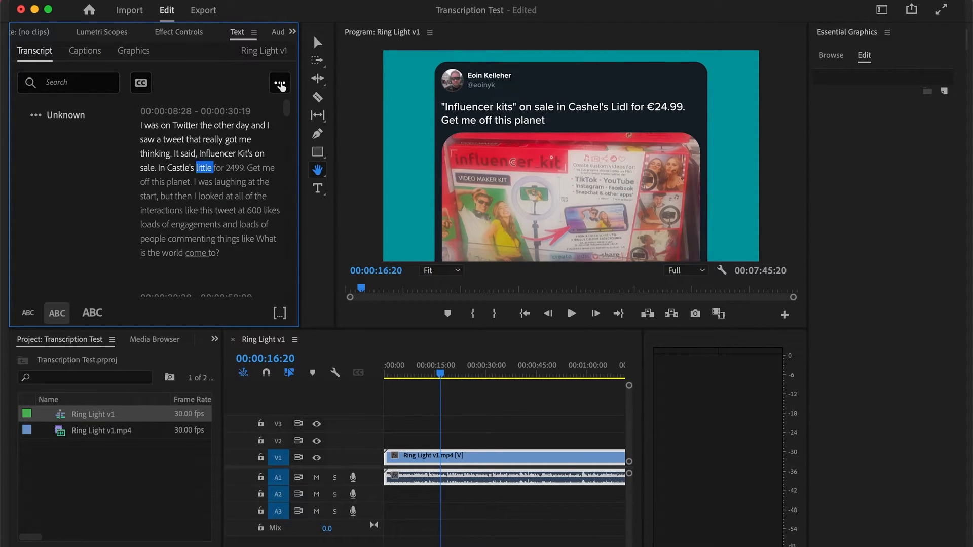
# Export the transcript to a text file named Ring Light v1 in the Documents folder
pyautogui.click(280, 84)
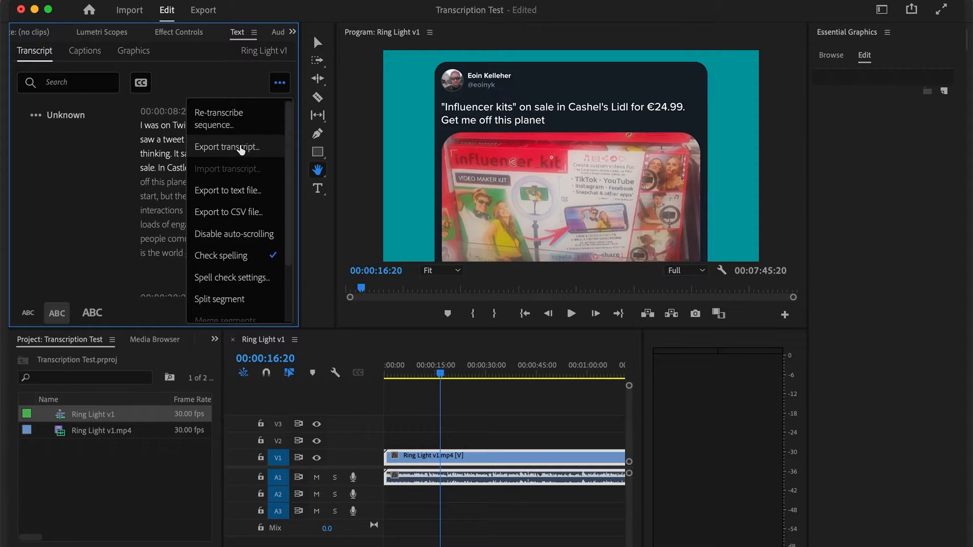
pyautogui.click(233, 192)
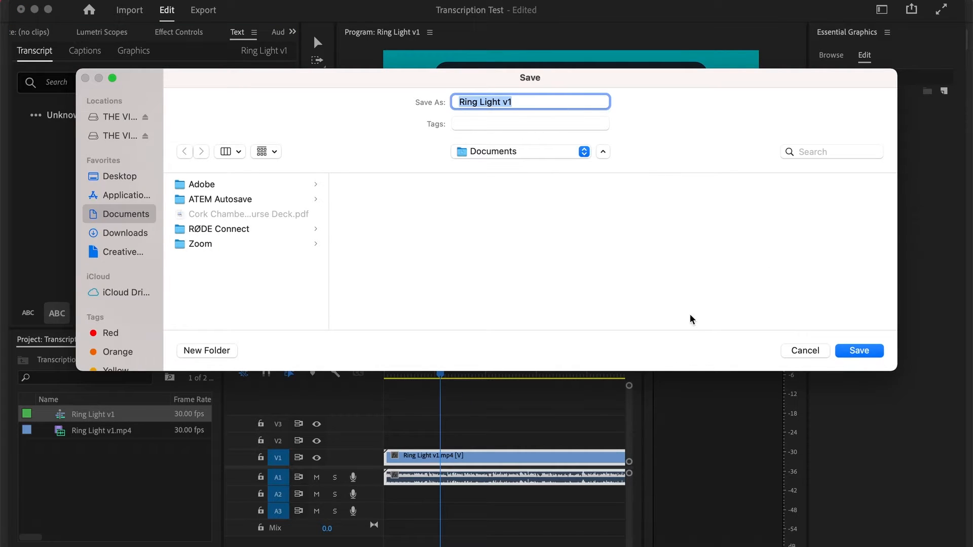
pyautogui.click(856, 354)
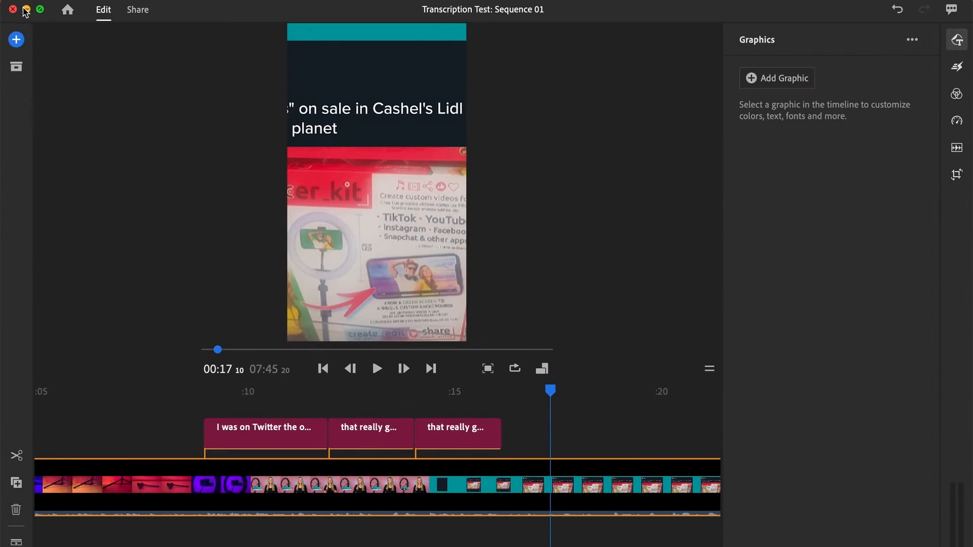
# Minimise the Premiere Rush and Rev browser windows and bring Premiere Pro back to the front
pyautogui.click(25, 10)
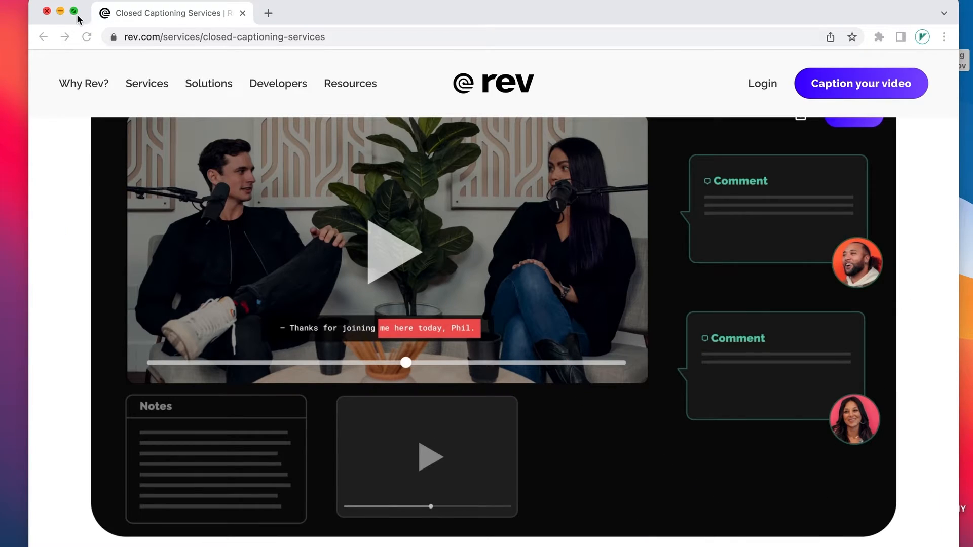
pyautogui.click(60, 13)
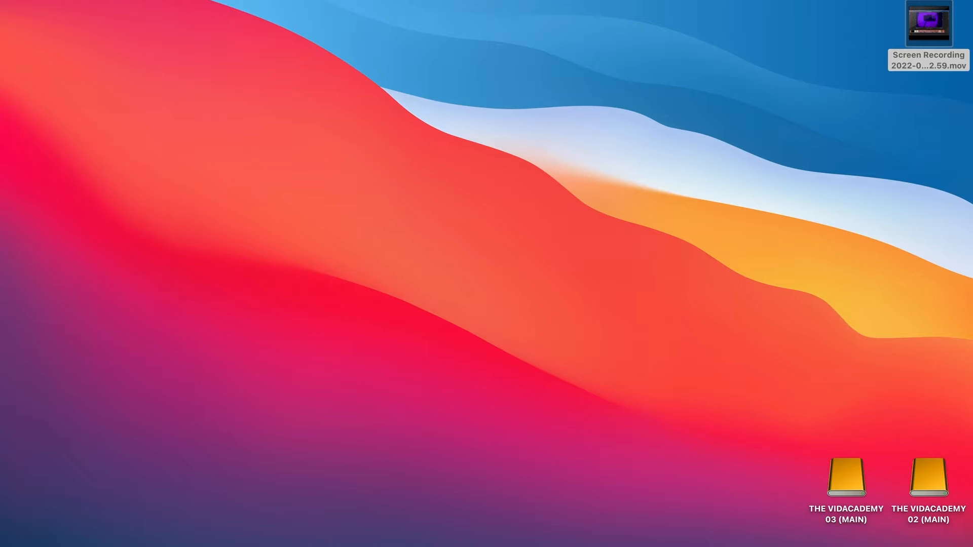
pyautogui.moveTo(663, 544)
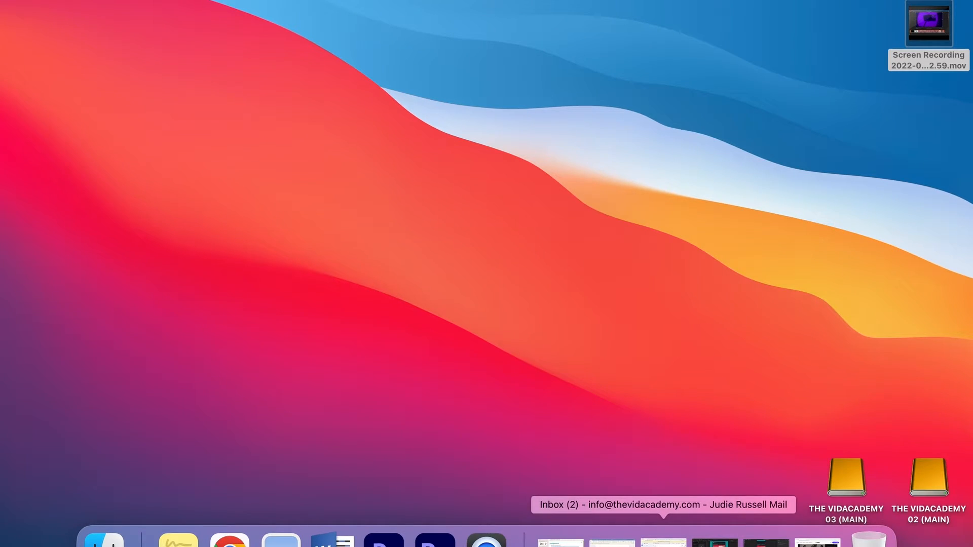
pyautogui.click(384, 541)
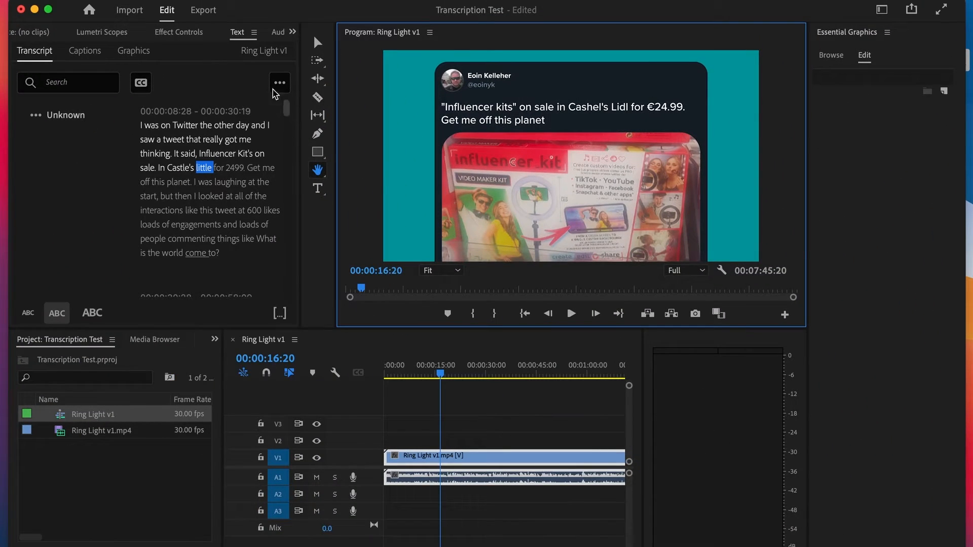
pyautogui.click(280, 82)
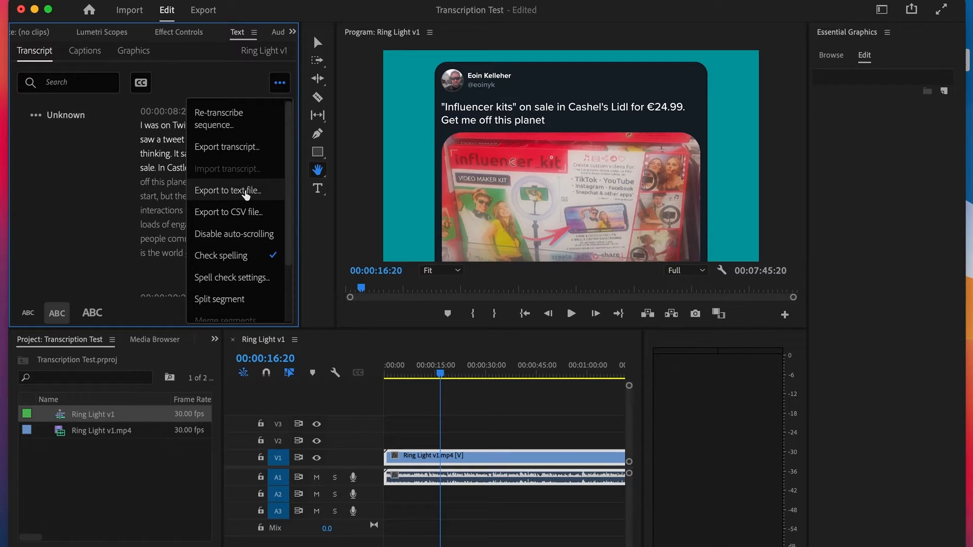
pyautogui.click(245, 146)
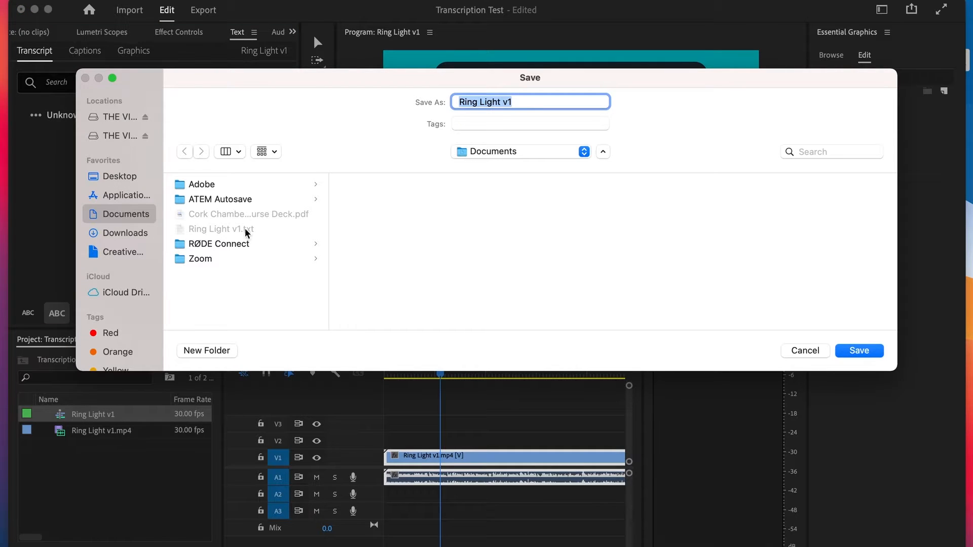
pyautogui.click(805, 351)
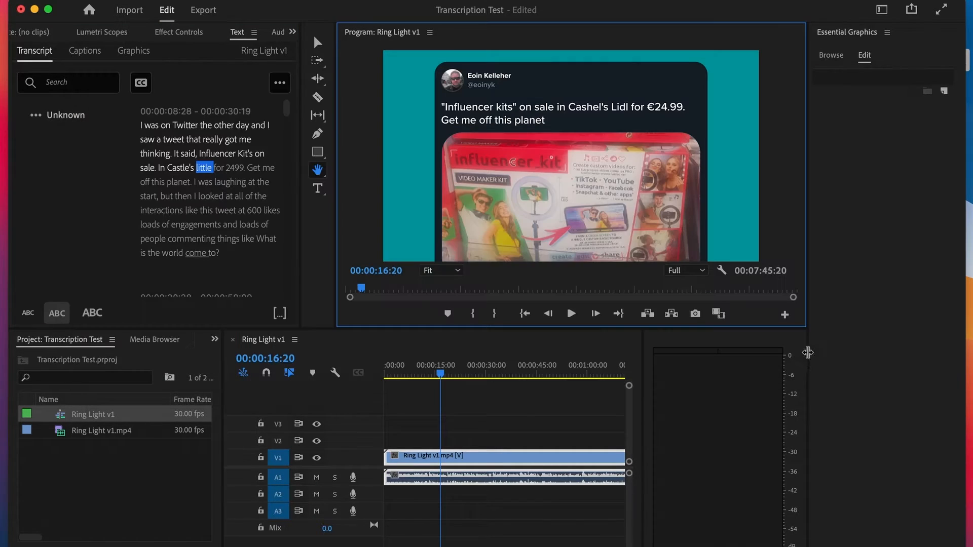
# Open the exported Ring Light v1.txt, enlarge its window and copy the entire transcript text
pyautogui.click(129, 538)
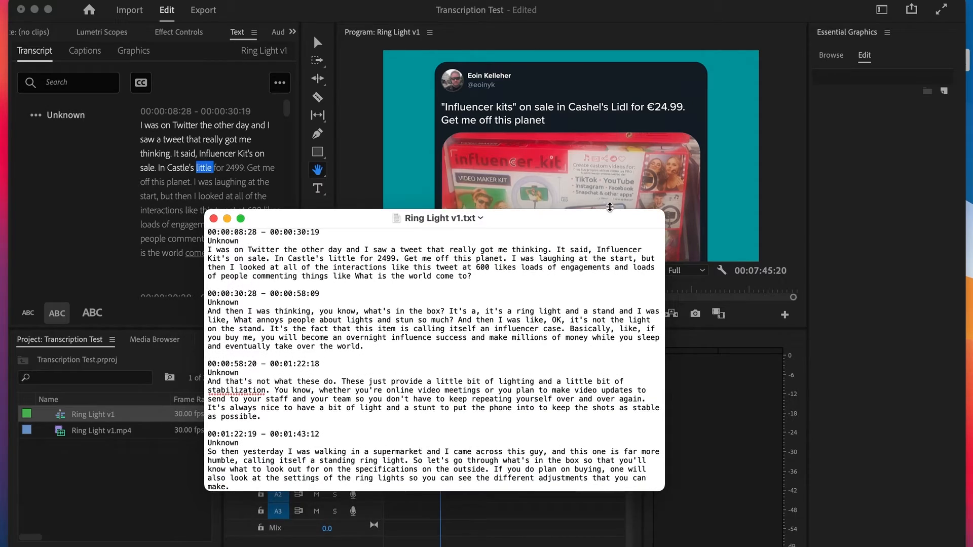
pyautogui.moveTo(663, 210); pyautogui.dragTo(807, 34)
pyautogui.click(397, 261)
pyautogui.press('super+a')
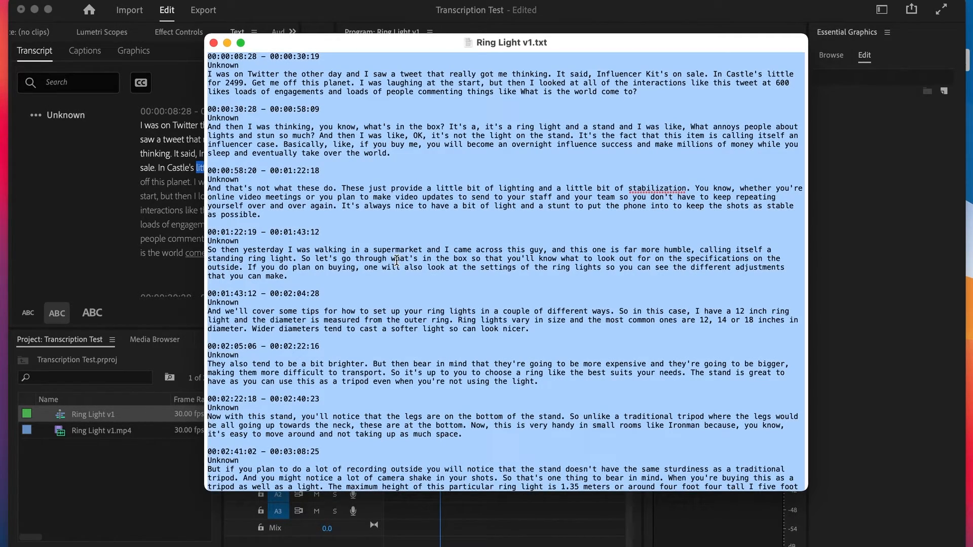
# Switch to Microsoft Word, replace all text in Document1 with the copied transcript, and review its opening segments
pyautogui.click(335, 538)
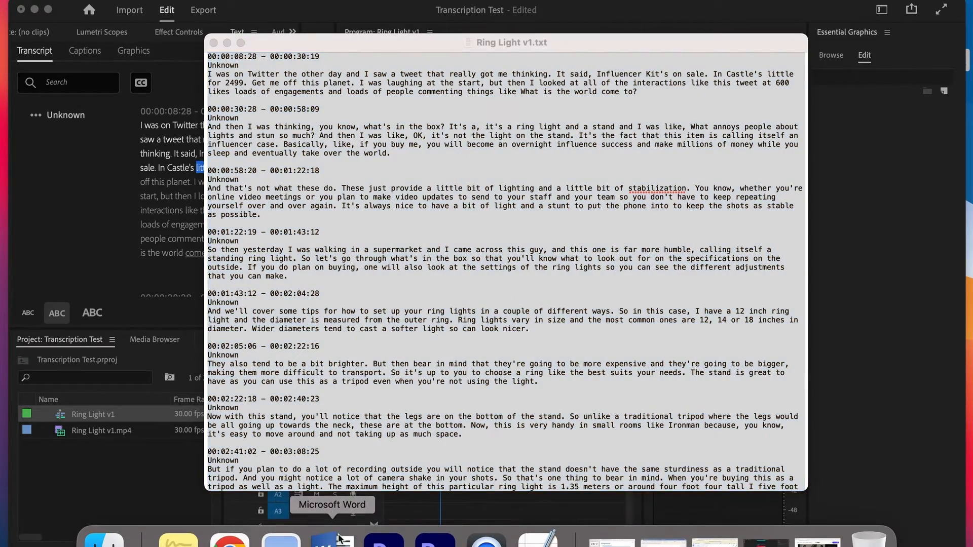
pyautogui.moveTo(339, 274); pyautogui.dragTo(191, 180)
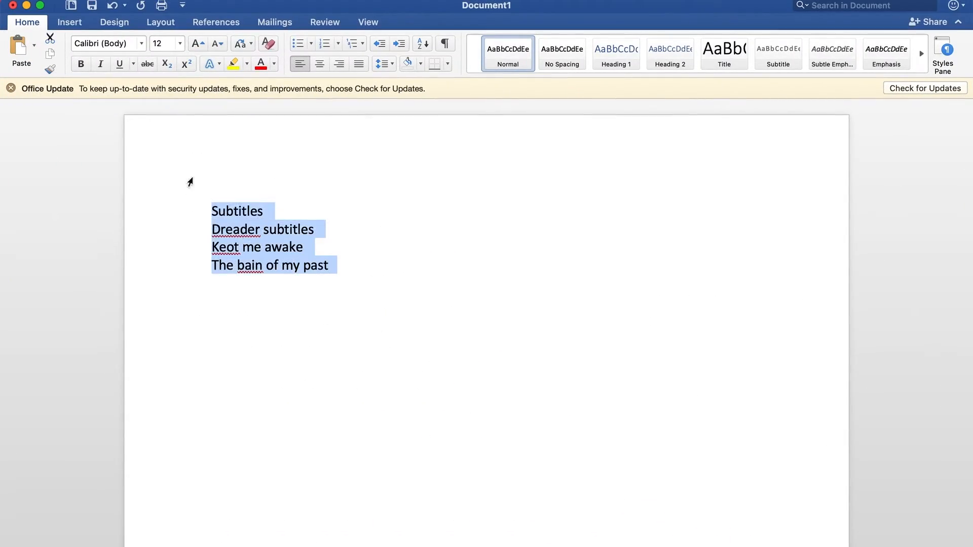
pyautogui.press('super+v')
pyautogui.scroll(20, 371, 334)
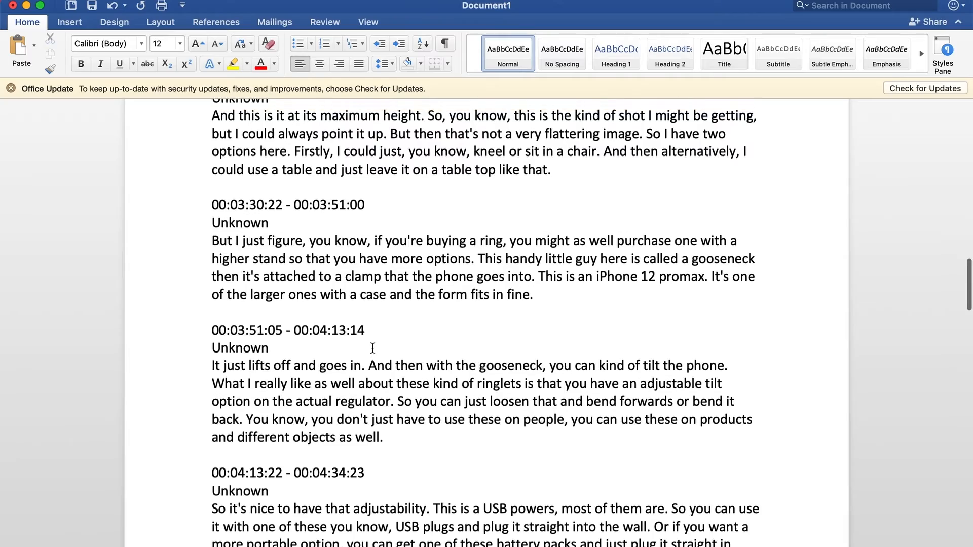
pyautogui.scroll(10, 373, 348)
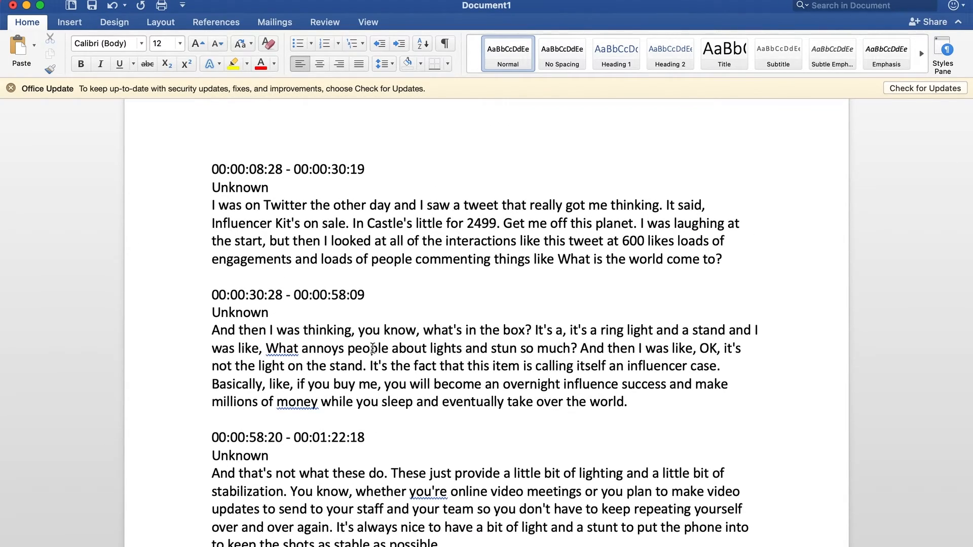
pyautogui.moveTo(516, 224); pyautogui.dragTo(556, 260)
pyautogui.click(485, 384)
pyautogui.scroll(-3, 486, 379)
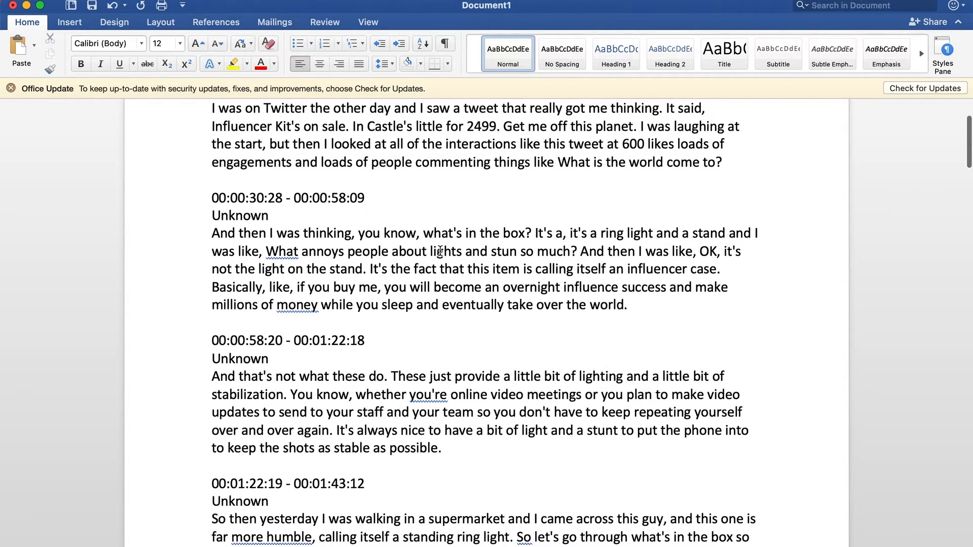
# Minimise Word, close Ring Light v1.txt and return to the sequence transcript in Premiere Pro
pyautogui.click(27, 6)
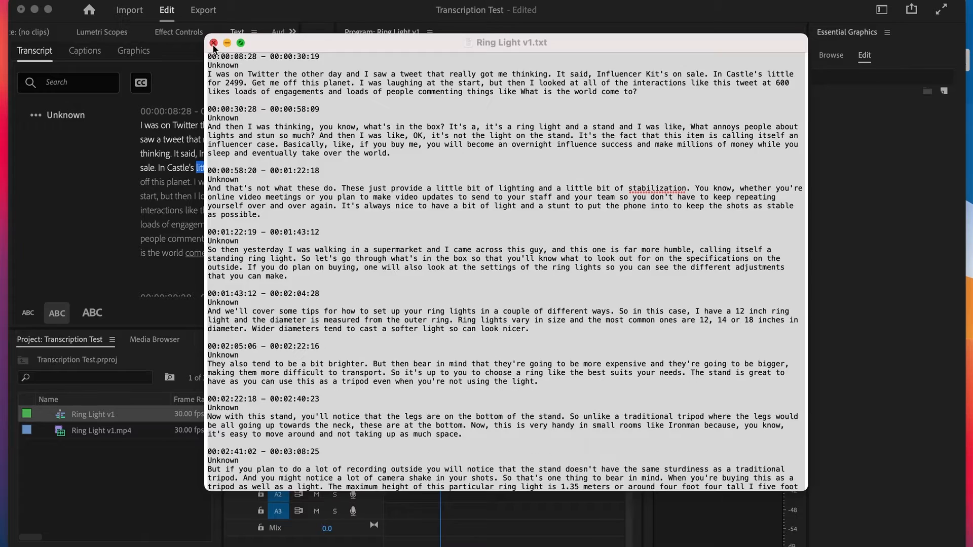
pyautogui.click(214, 42)
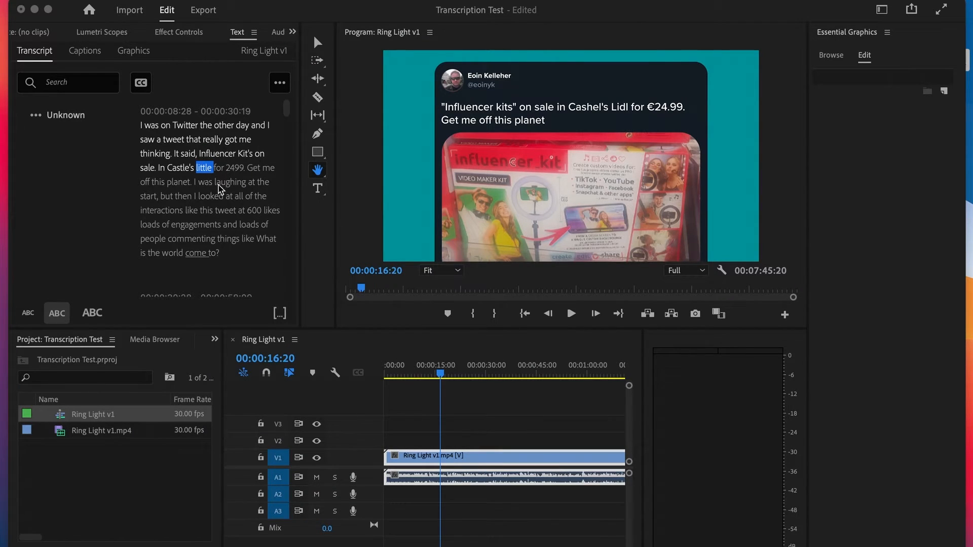
pyautogui.click(228, 150)
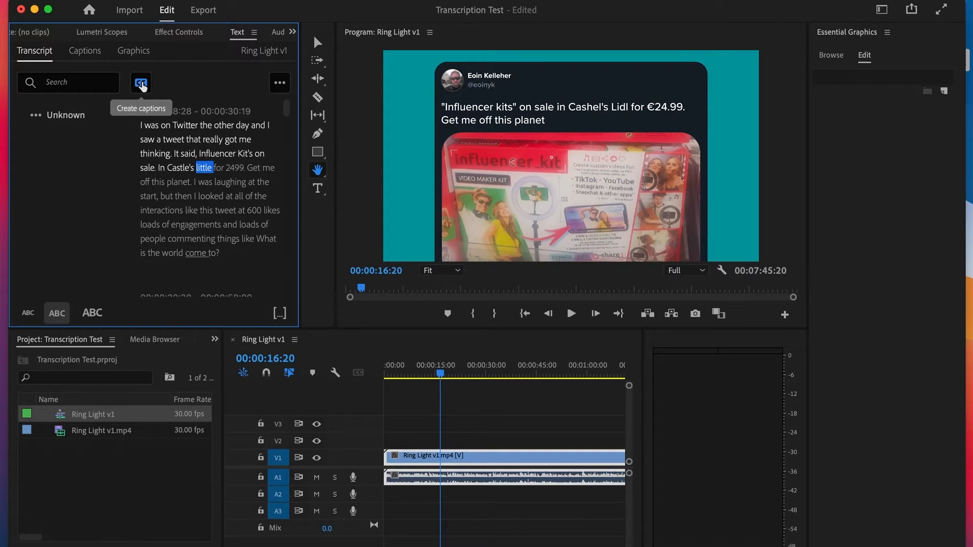
# Create subtitle captions from the sequence transcript with maximum length 72 characters, minimum duration 5.1 seconds, gap 0 frames and single lines
pyautogui.click(142, 84)
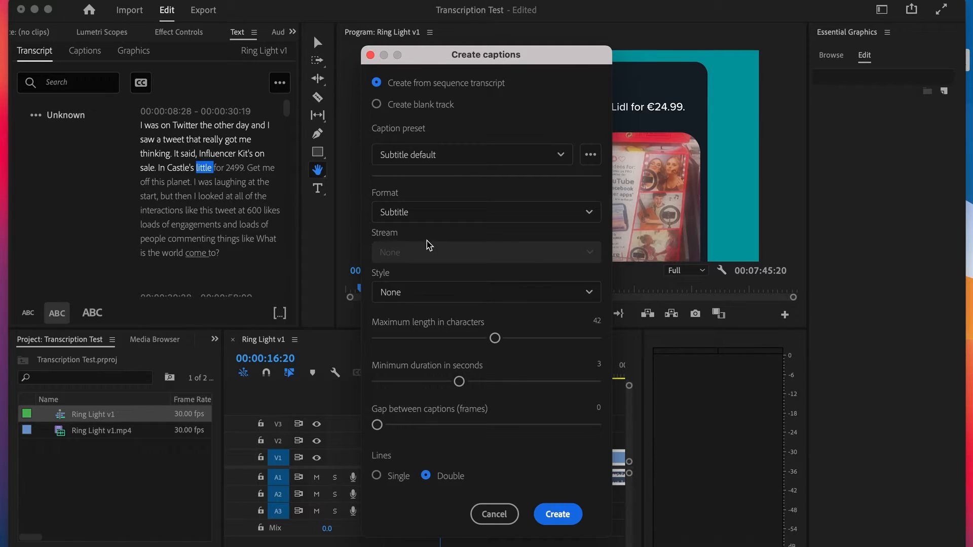
pyautogui.click(413, 297)
pyautogui.click(413, 296)
pyautogui.moveTo(495, 340); pyautogui.dragTo(602, 340)
pyautogui.moveTo(460, 381); pyautogui.dragTo(559, 382)
pyautogui.moveTo(377, 425); pyautogui.dragTo(357, 425)
pyautogui.click(396, 480)
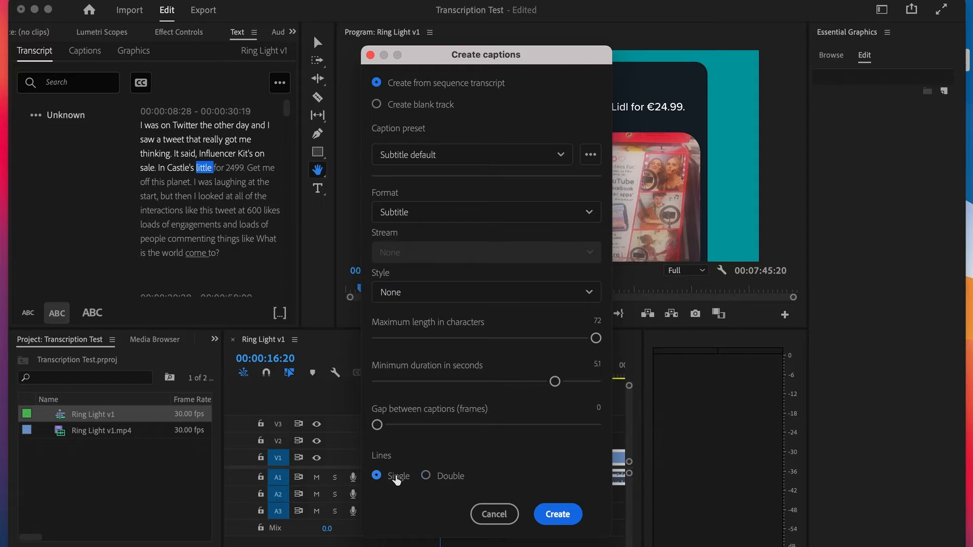
pyautogui.click(558, 514)
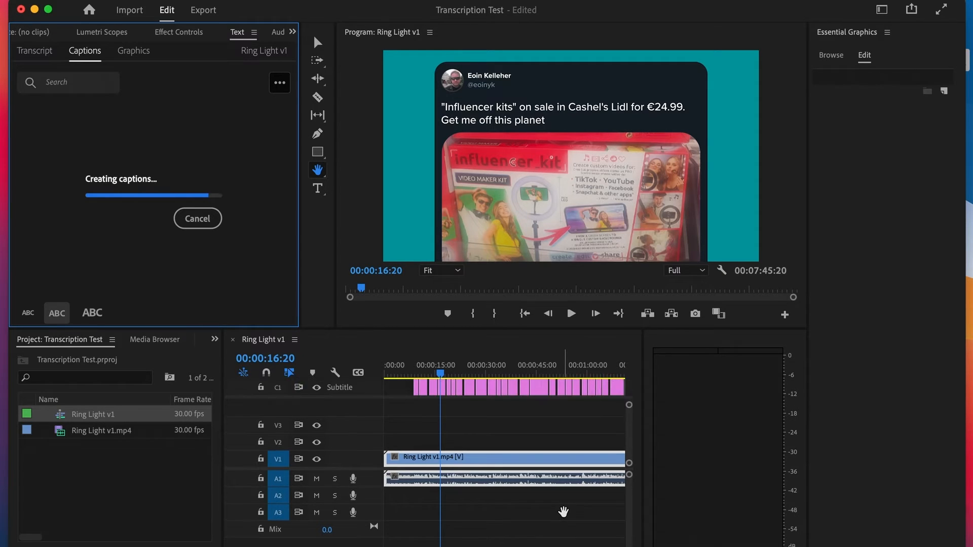
# Play the generated captions from just before the first one, at 00:00:08:27, to check their wording against the audio
pyautogui.scroll(3, 160, 131)
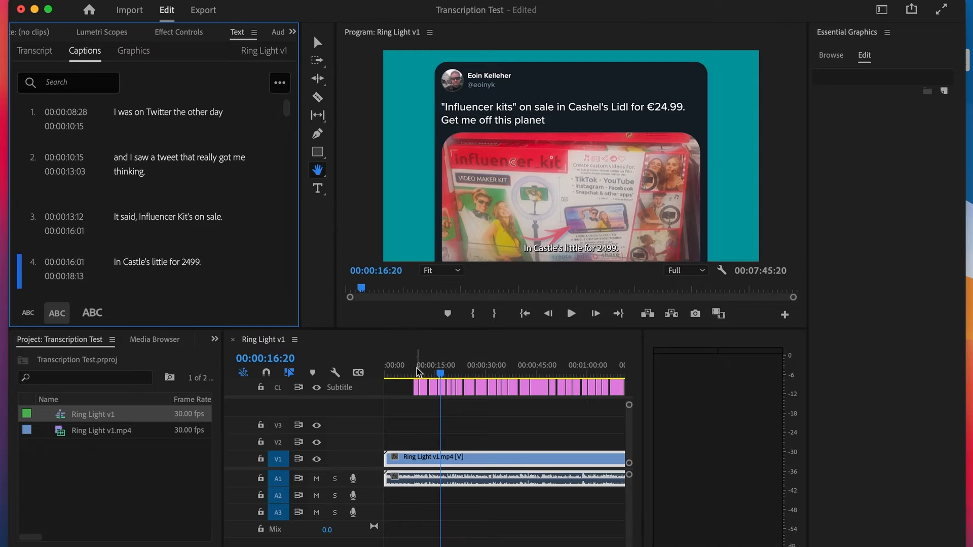
pyautogui.click(414, 375)
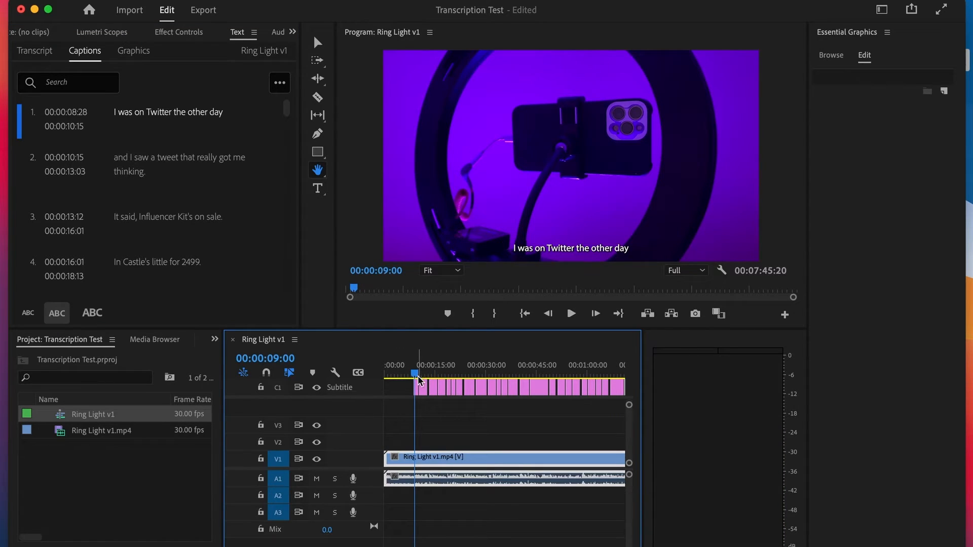
pyautogui.press('=')
pyautogui.press('=')
pyautogui.press('=')
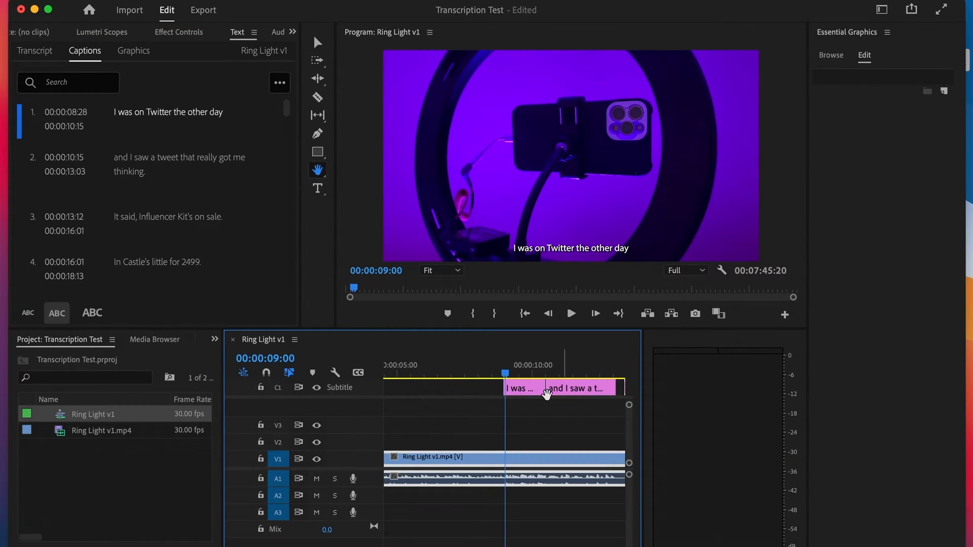
pyautogui.click(522, 371)
pyautogui.click(502, 370)
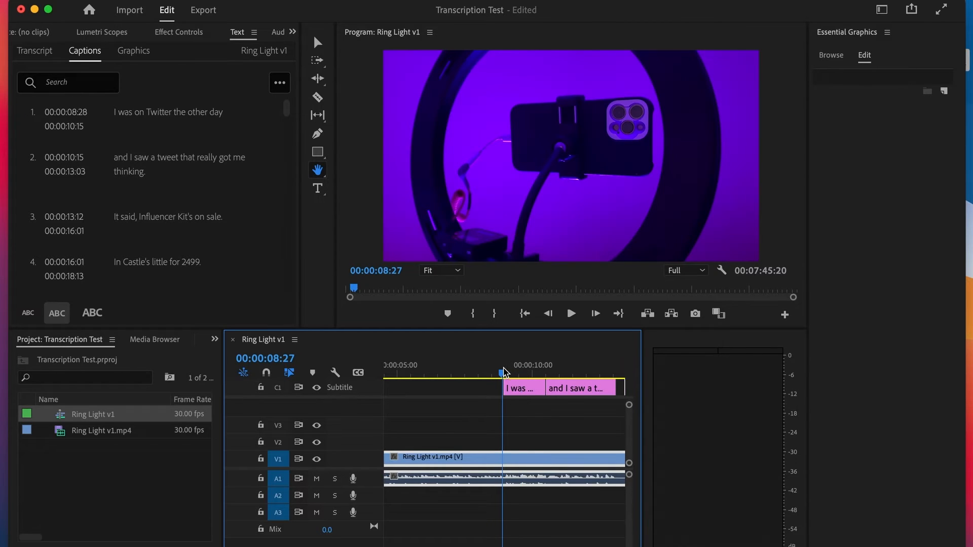
pyautogui.press('space')
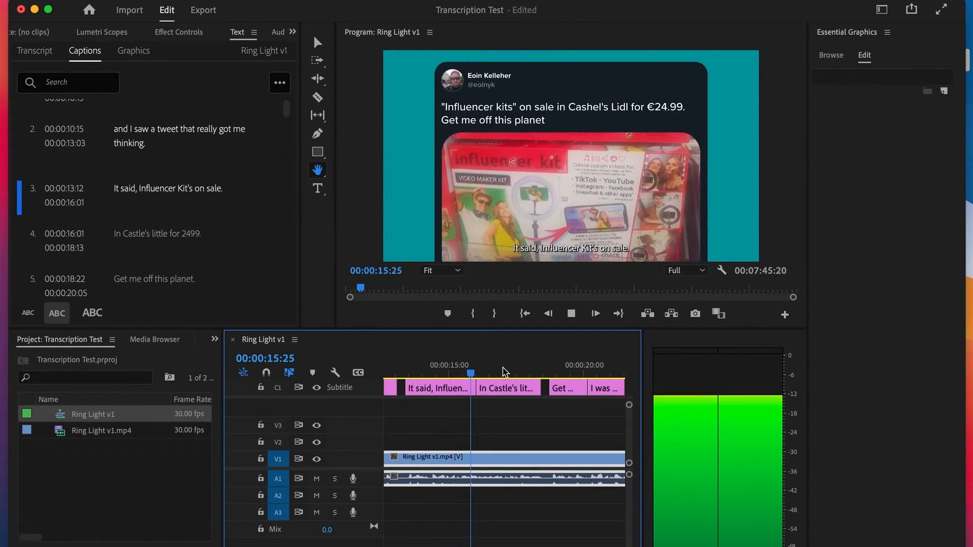
pyautogui.press('space')
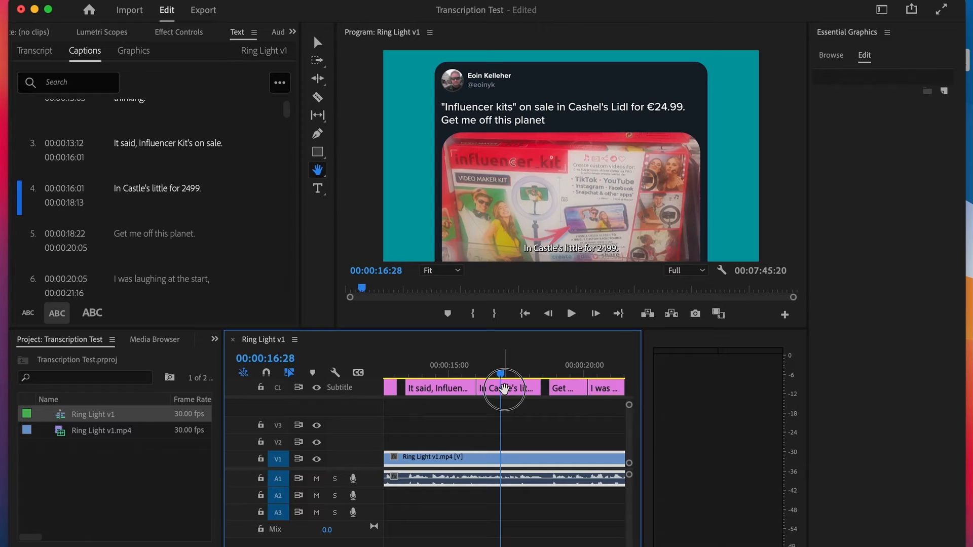
# Correct the text of the fourth caption to "In Cashel's Lidl for €24.99."
pyautogui.press('v')
pyautogui.click(150, 188)
pyautogui.doubleClick(154, 187)
pyautogui.click(170, 188)
pyautogui.moveTo(173, 190); pyautogui.dragTo(134, 188)
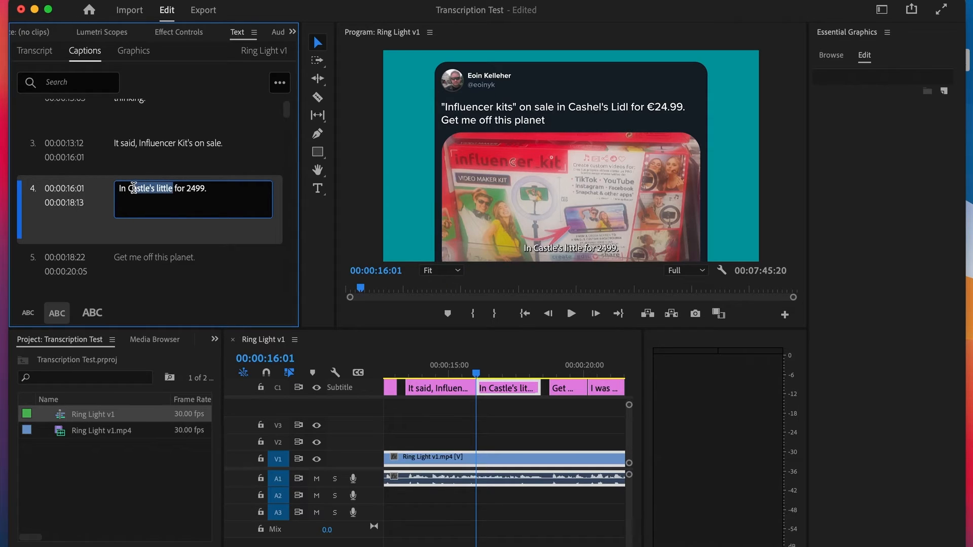
pyautogui.write("ashel's")
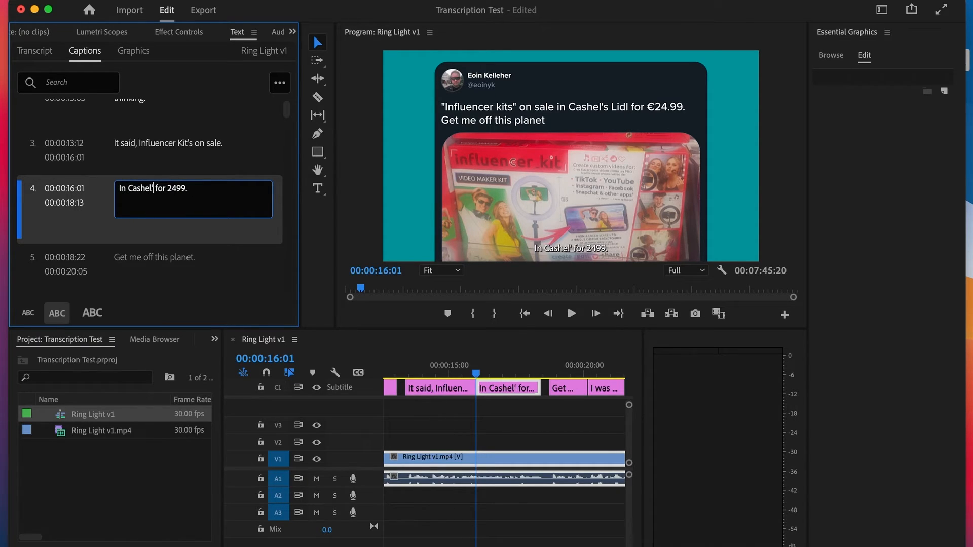
pyautogui.write(' Lidl for ')
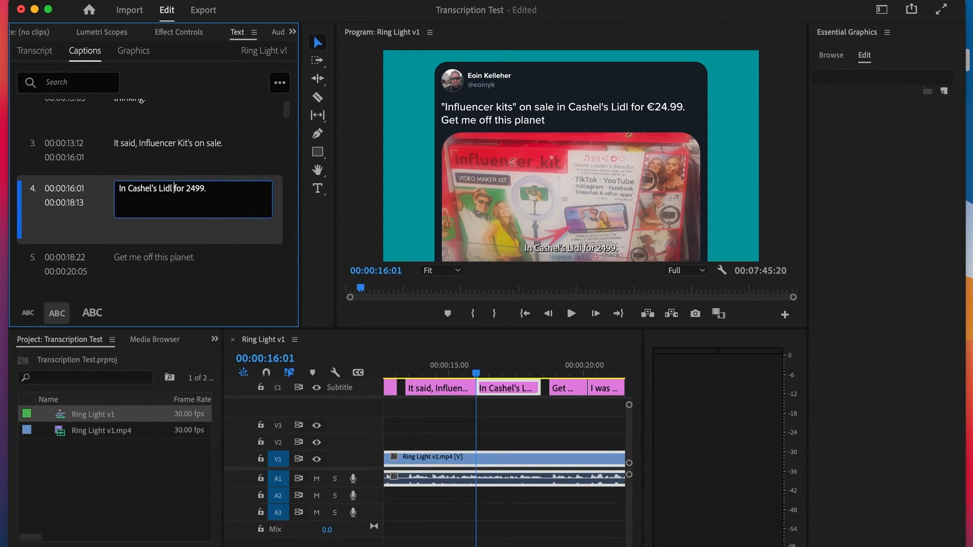
pyautogui.write('€24')
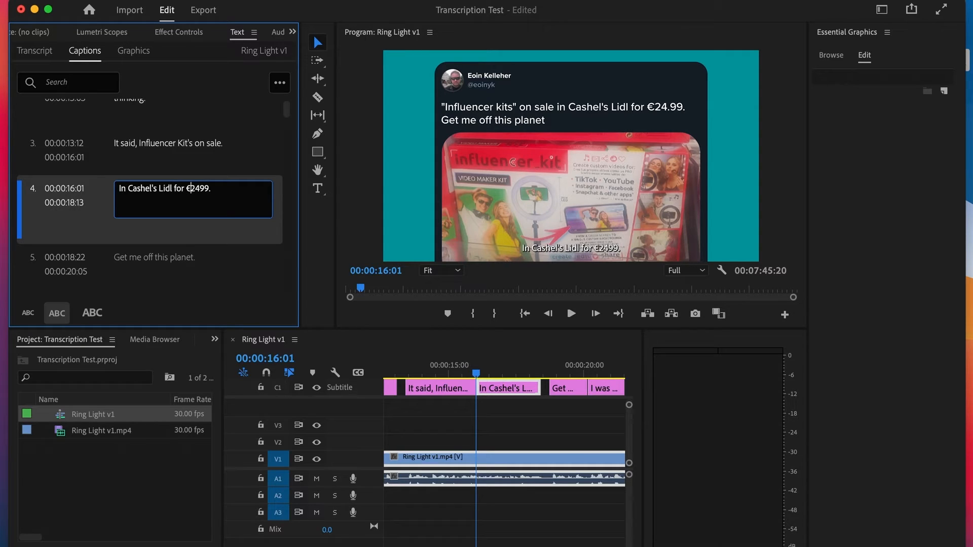
pyautogui.write('.')
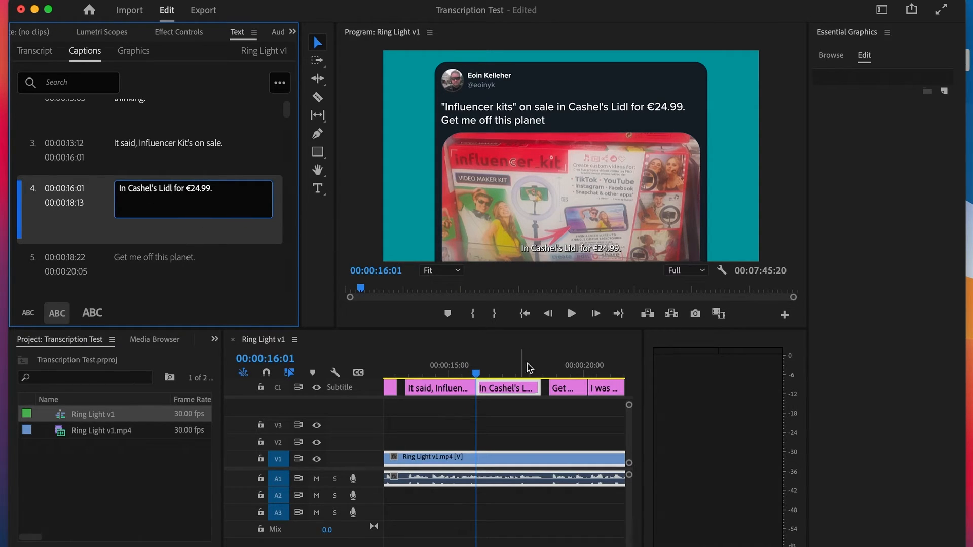
# Play back the corrected fourth caption against the tweet image
pyautogui.click(446, 367)
pyautogui.press('space')
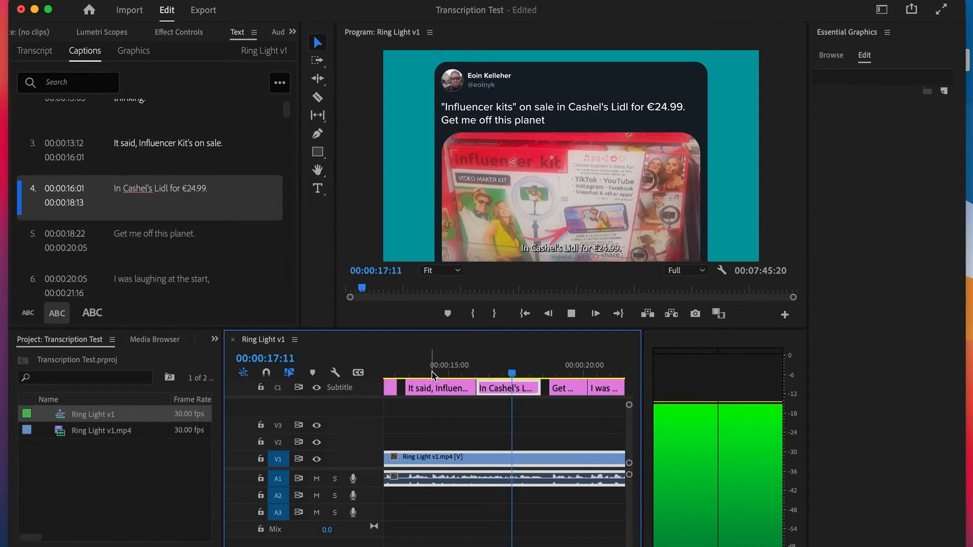
pyautogui.press('space')
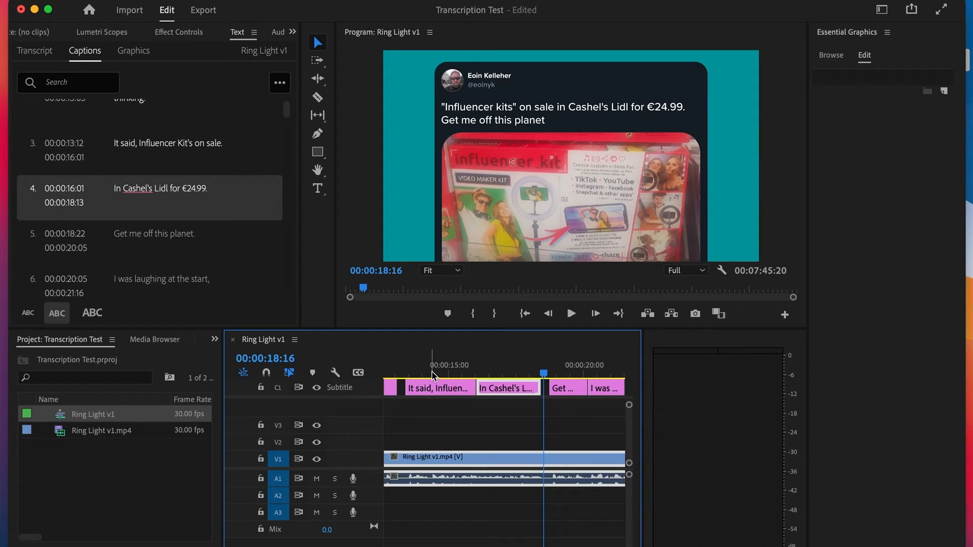
# Return the playhead to the first caption, at 00:00:09:06
pyautogui.press('-')
pyautogui.press('-')
pyautogui.press('-')
pyautogui.press('-')
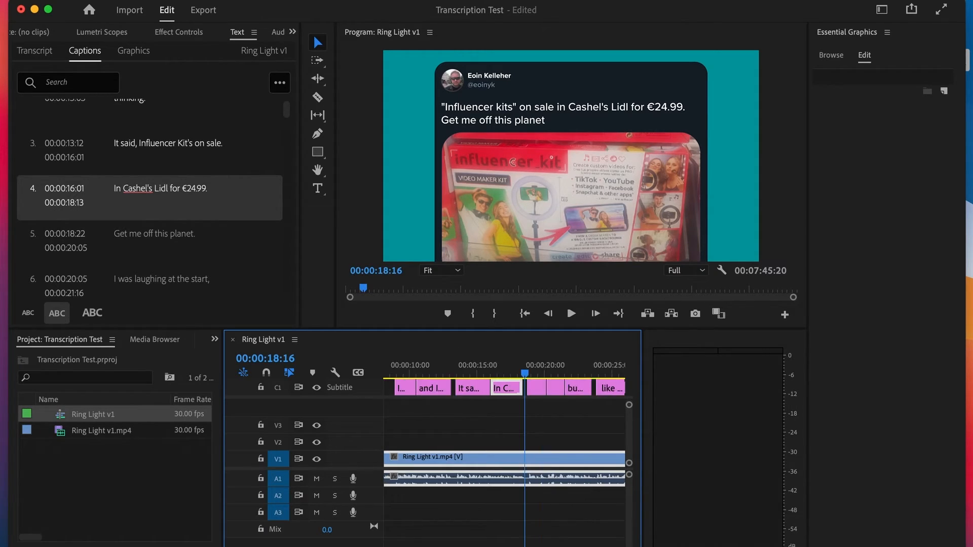
pyautogui.press('-')
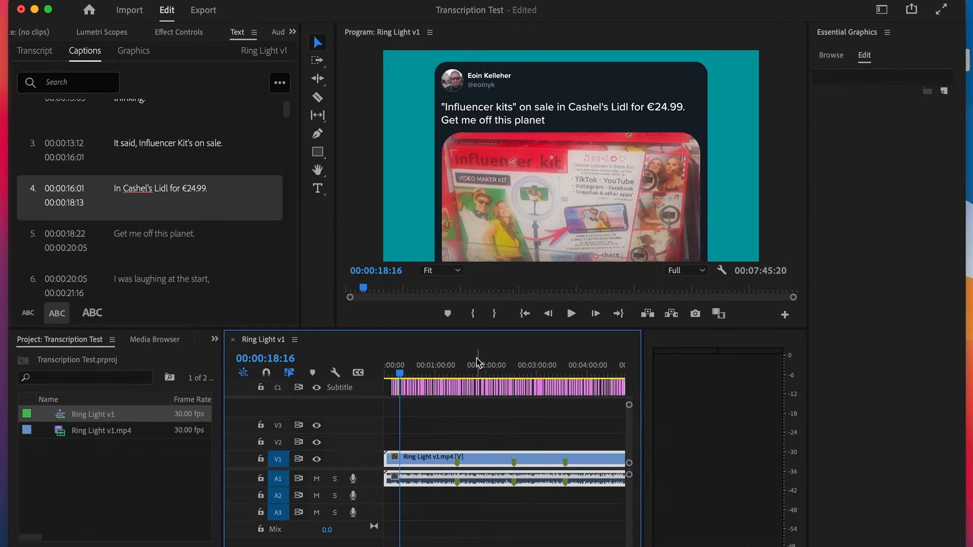
pyautogui.click(392, 375)
pyautogui.press('=')
pyautogui.press('=')
pyautogui.press('=')
pyautogui.press('=')
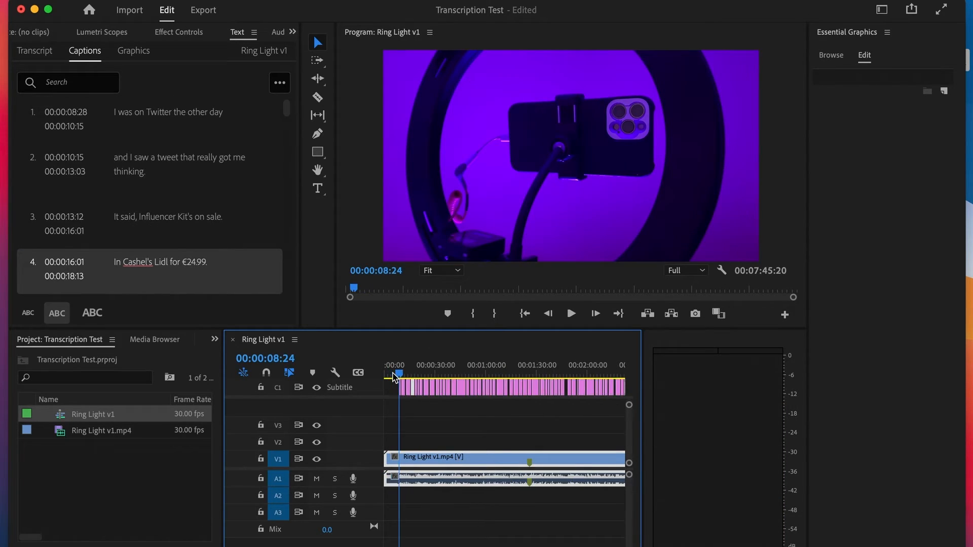
pyautogui.click(509, 374)
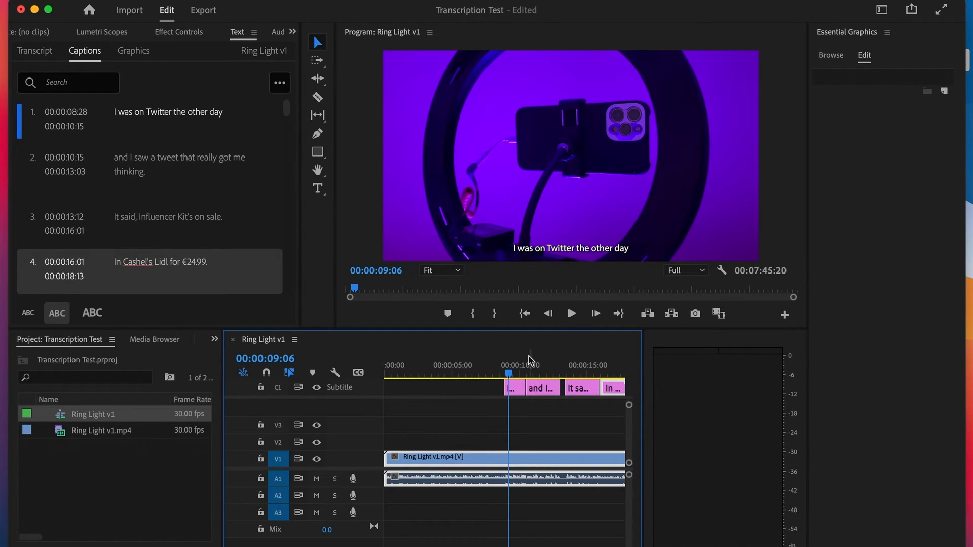
# Select all captions on the subtitle track, without the video clip, using the Track Select Forward tool
pyautogui.click(507, 390)
pyautogui.click(493, 394)
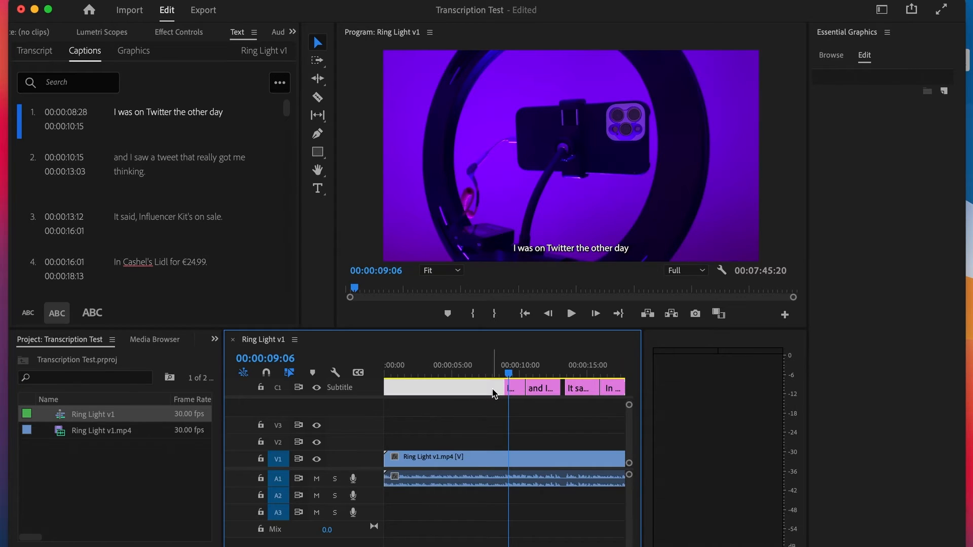
pyautogui.press('a')
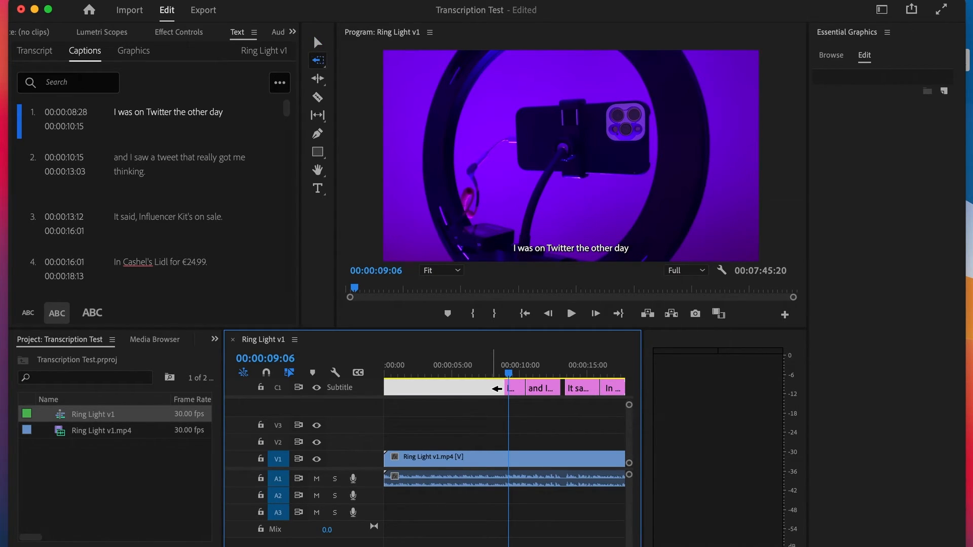
pyautogui.press('a')
pyautogui.click(485, 390)
pyautogui.hotkey('shift', 'a')
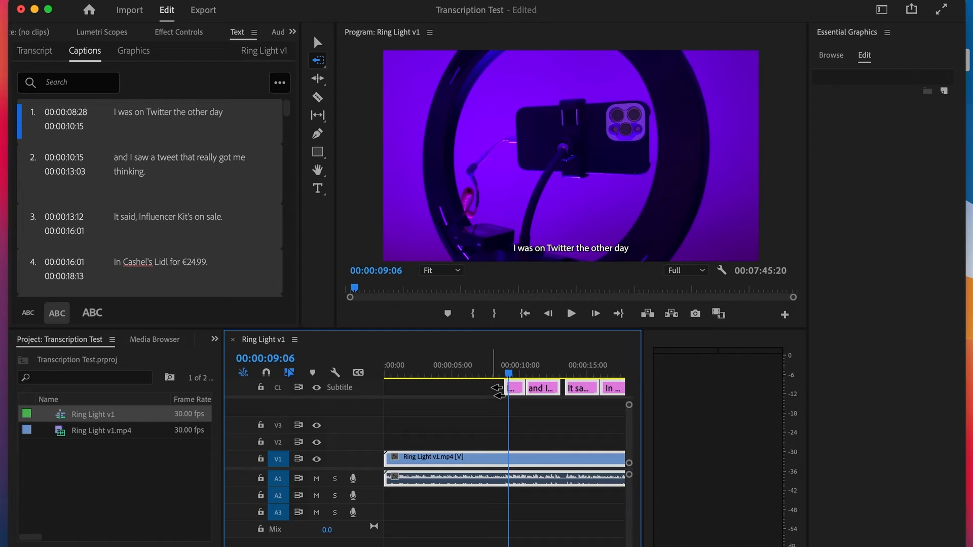
pyautogui.press('a')
pyautogui.click(487, 388)
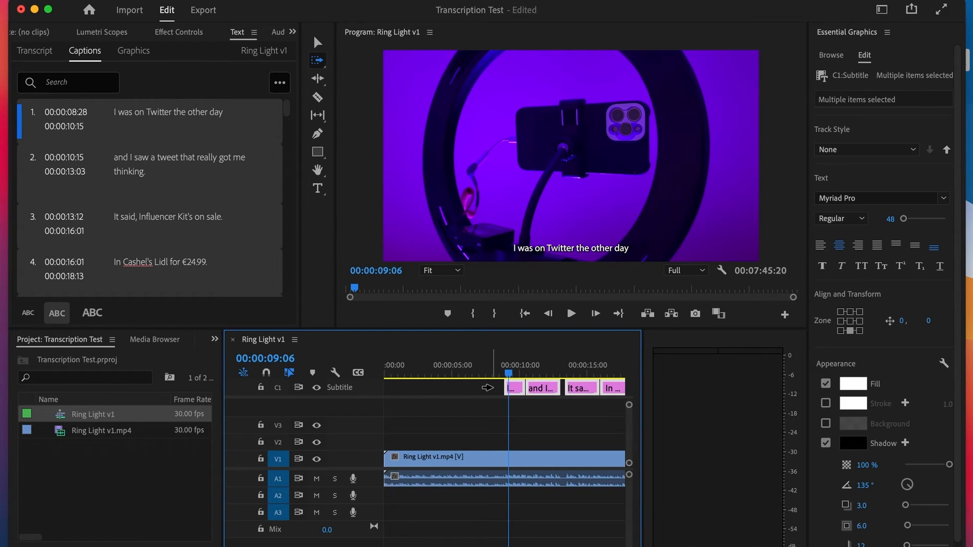
# Check the caption selection across the full length of the sequence
pyautogui.press('-')
pyautogui.press('-')
pyautogui.press('-')
pyautogui.press('-')
pyautogui.press('-')
pyautogui.press('-')
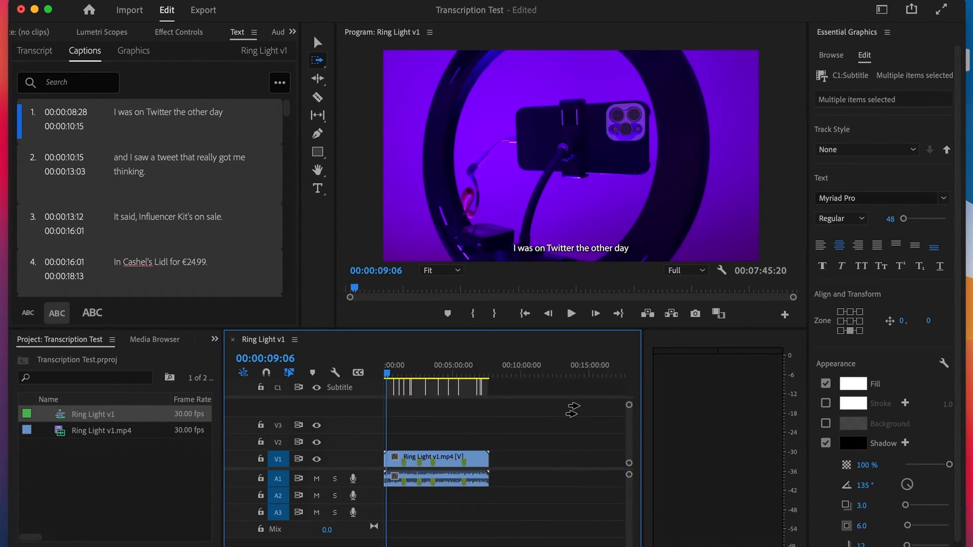
pyautogui.press('v')
pyautogui.click(525, 388)
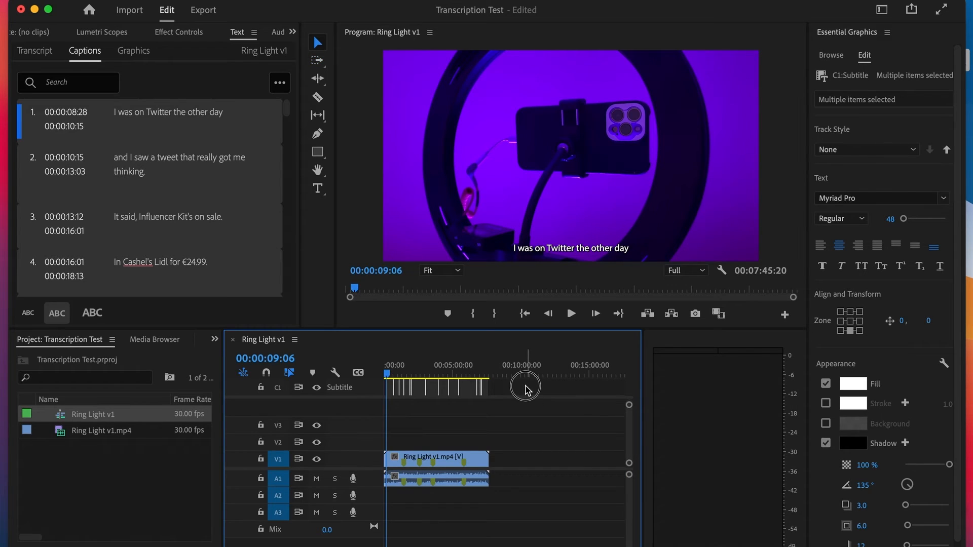
pyautogui.press('=')
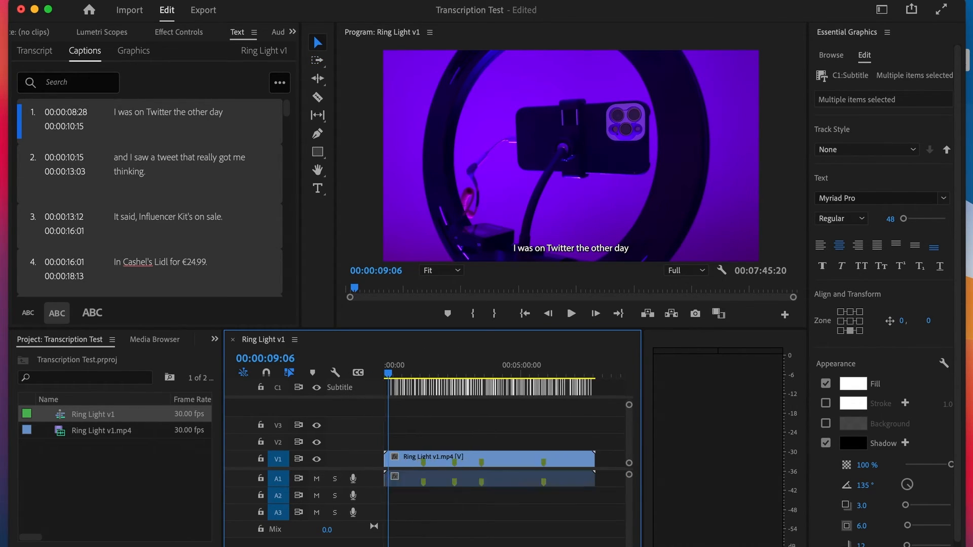
pyautogui.press('=')
pyautogui.press('=')
pyautogui.press('=')
pyautogui.press('=')
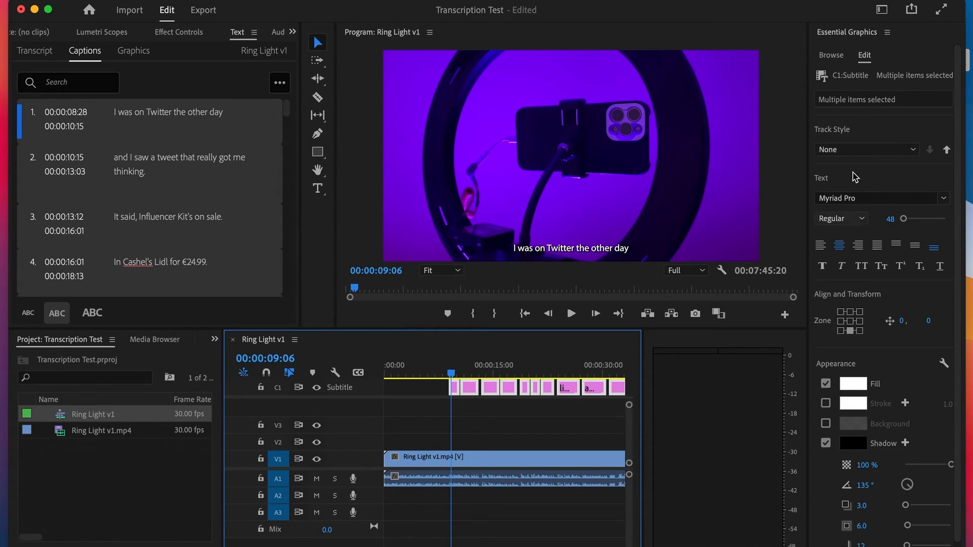
# Set the font of the selected captions to Raleway Regular
pyautogui.click(861, 196)
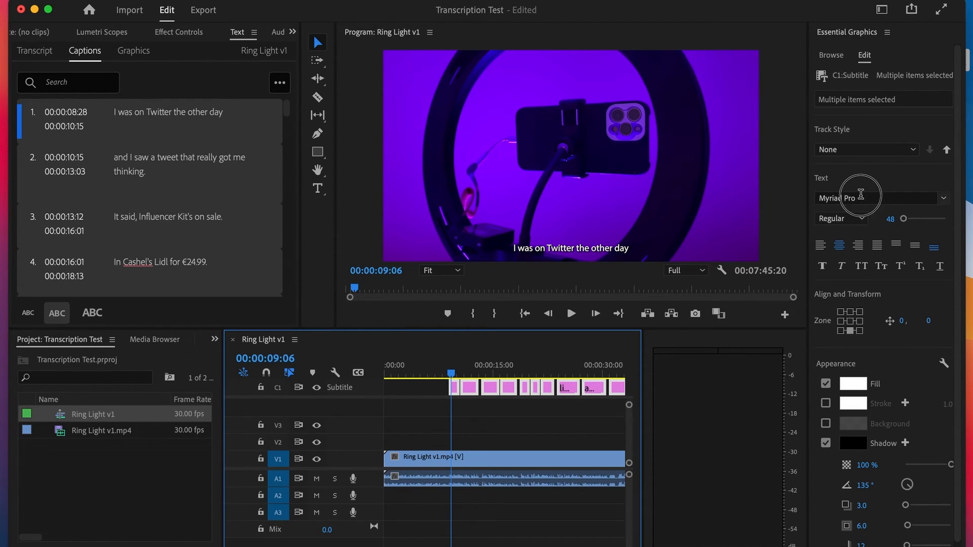
pyautogui.press('BackSpace')
pyautogui.write('raleway')
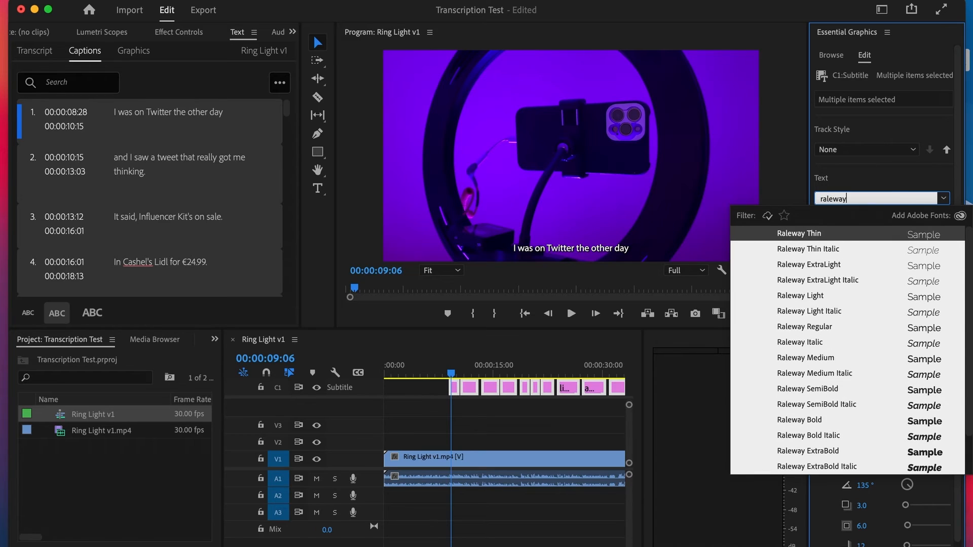
pyautogui.click(817, 327)
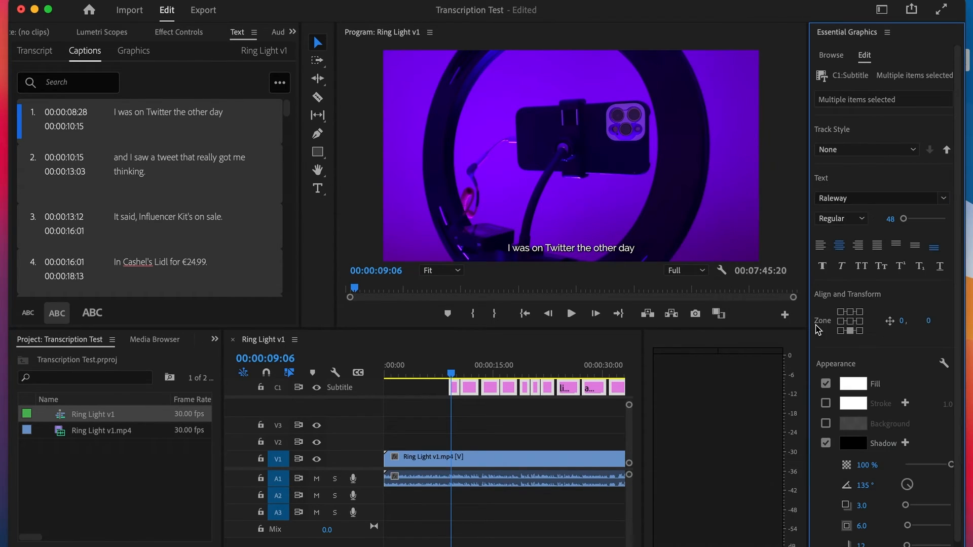
# Replace the captions' shadow with a background at a size of about 18.8
pyautogui.click(826, 444)
pyautogui.click(826, 423)
pyautogui.moveTo(906, 466)
pyautogui.mouseDown()
pyautogui.moveTo(930, 469)
pyautogui.moveTo(917, 470)
pyautogui.mouseUp()
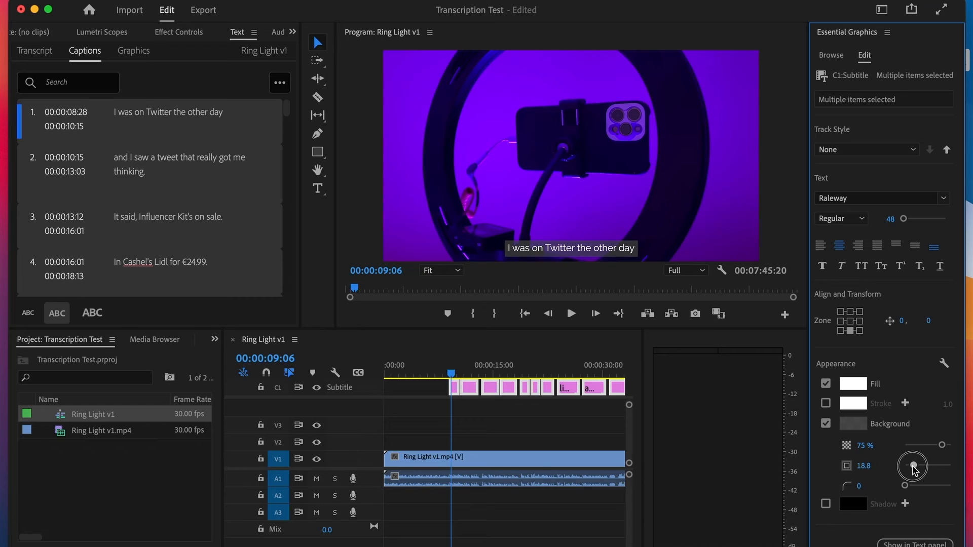
# Play the second and third captions to review the new caption styling
pyautogui.click(464, 373)
pyautogui.press('space')
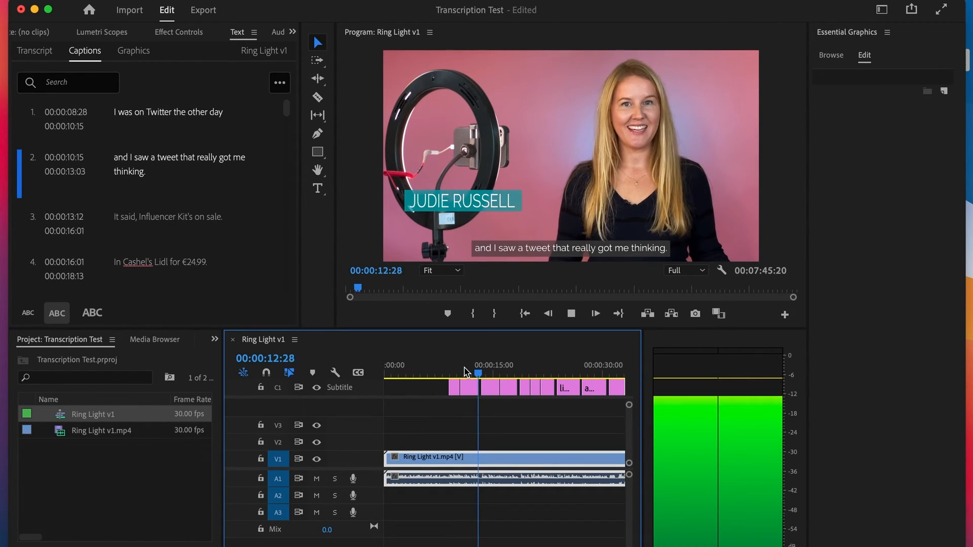
pyautogui.press('space')
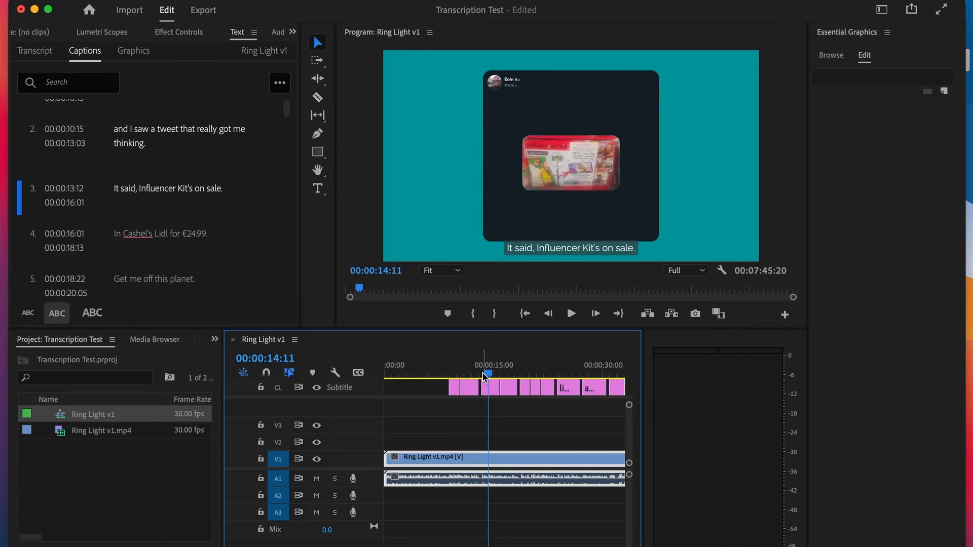
# Extend the end of the second caption to 00:00:13:12, closing the gap before the third caption
pyautogui.click(481, 373)
pyautogui.press('=')
pyautogui.press('=')
pyautogui.press('=')
pyautogui.moveTo(496, 388); pyautogui.dragTo(513, 388)
# Play from 00:00:12:07 into the fourth caption to check the caption timing
pyautogui.click(445, 373)
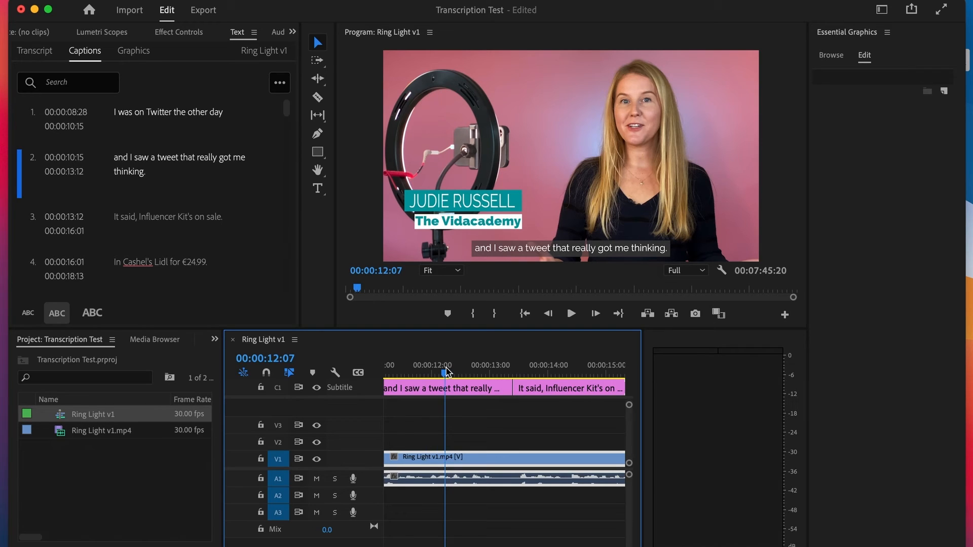
pyautogui.press('-')
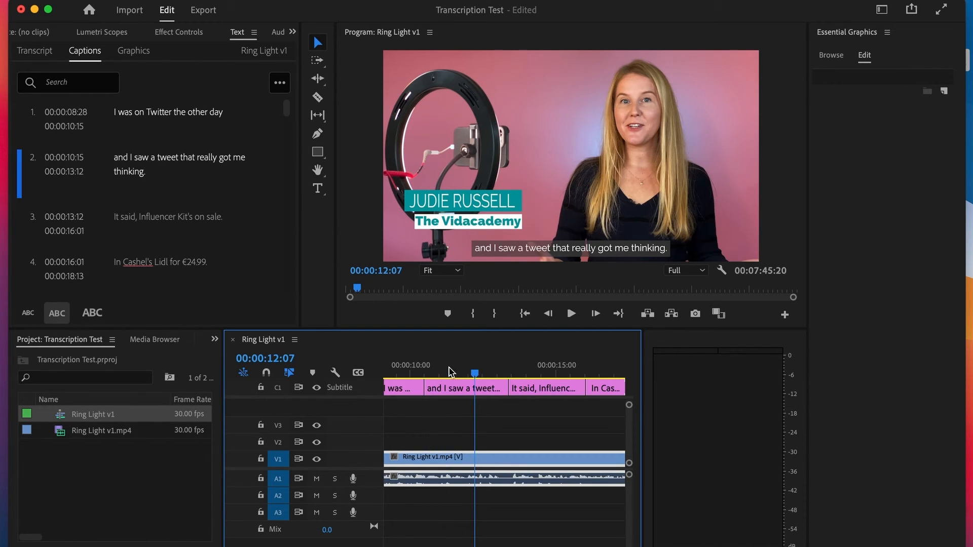
pyautogui.press('space')
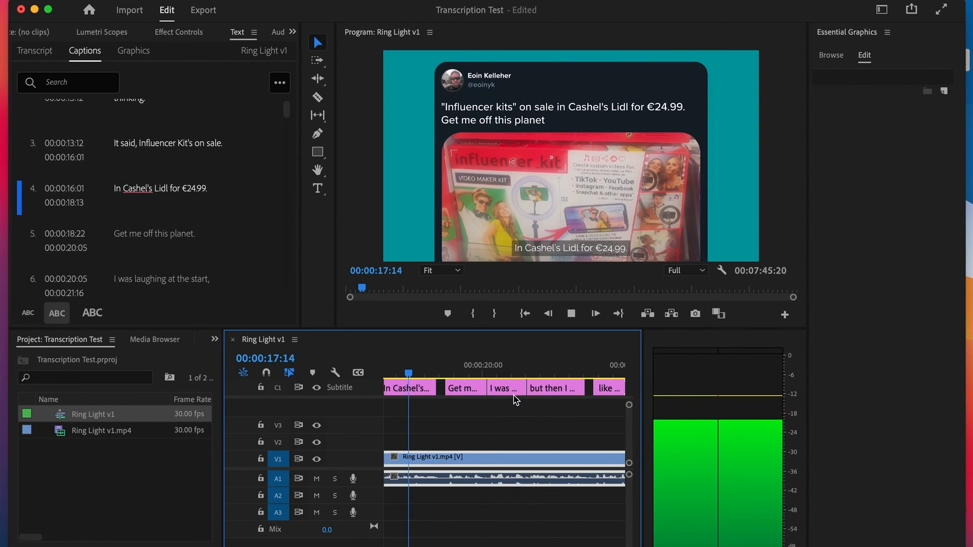
pyautogui.press('space')
# Extend the end of the fourth caption to 00:00:18:22 to meet the fifth caption, and resume playback
pyautogui.click(435, 383)
pyautogui.moveTo(434, 383); pyautogui.dragTo(458, 383)
pyautogui.press('space')
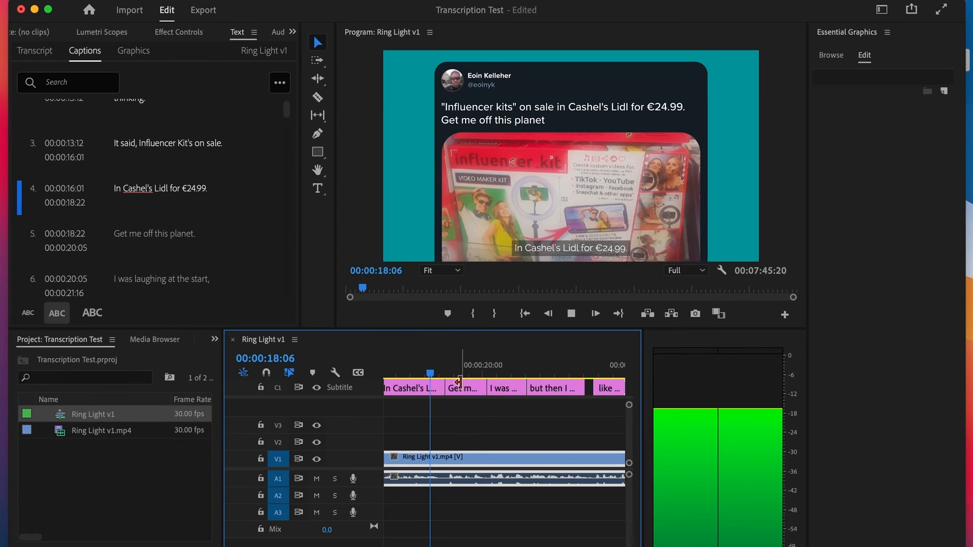
# Stop playback in the fifth caption and scrub to 00:00:19:15 to check its on-screen text and timing
pyautogui.press('space')
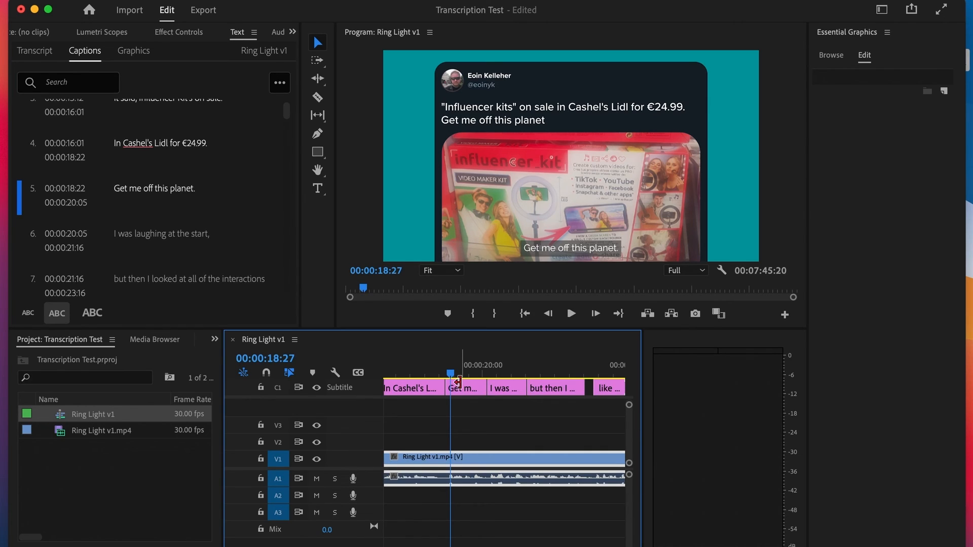
pyautogui.moveTo(458, 373); pyautogui.dragTo(470, 372)
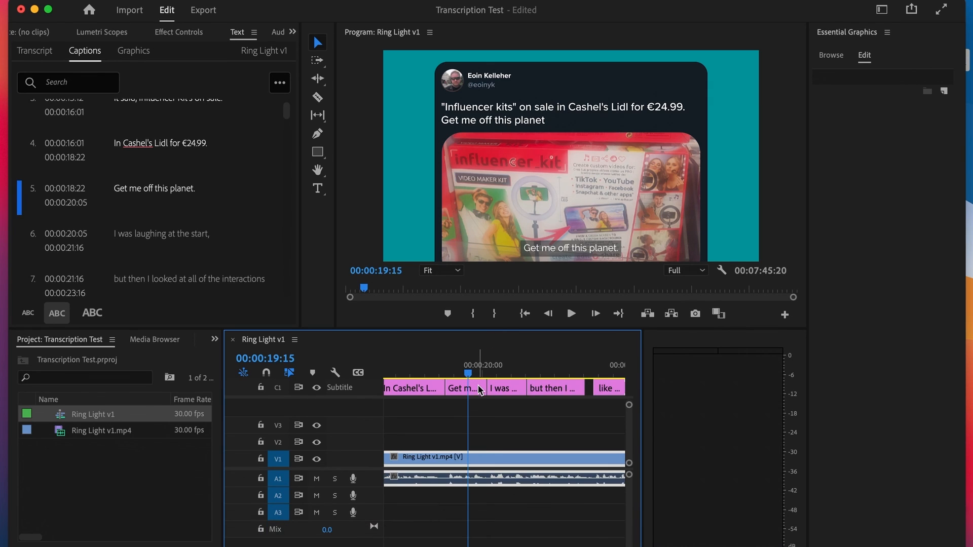
pyautogui.moveTo(480, 390)
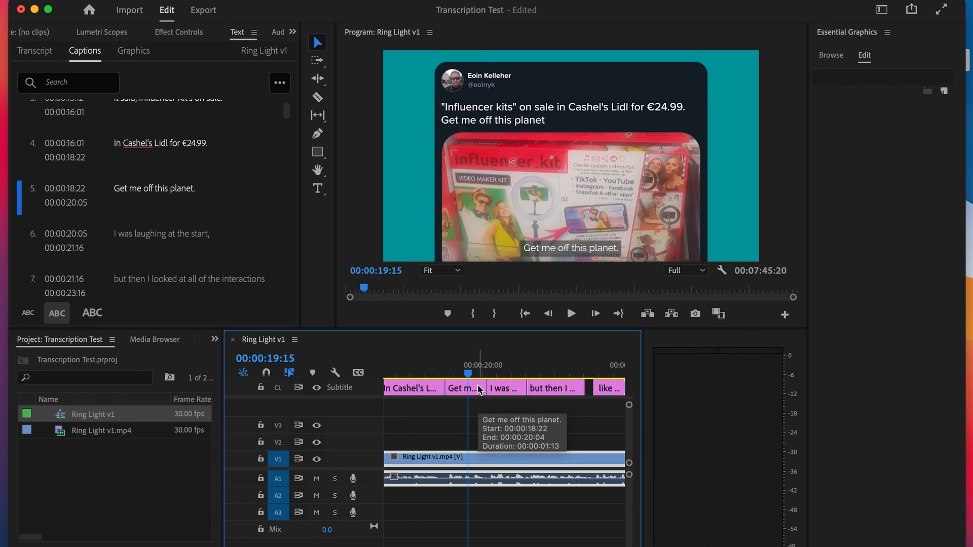
# Switch to Premiere Rush to compare its manually captioned timeline, and return to Premiere Pro
pyautogui.moveTo(537, 545)
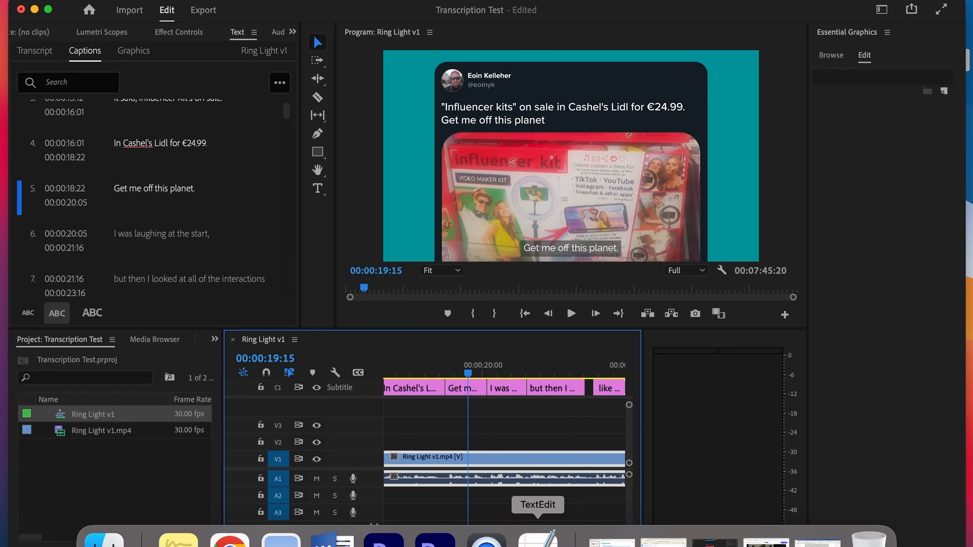
pyautogui.click(435, 541)
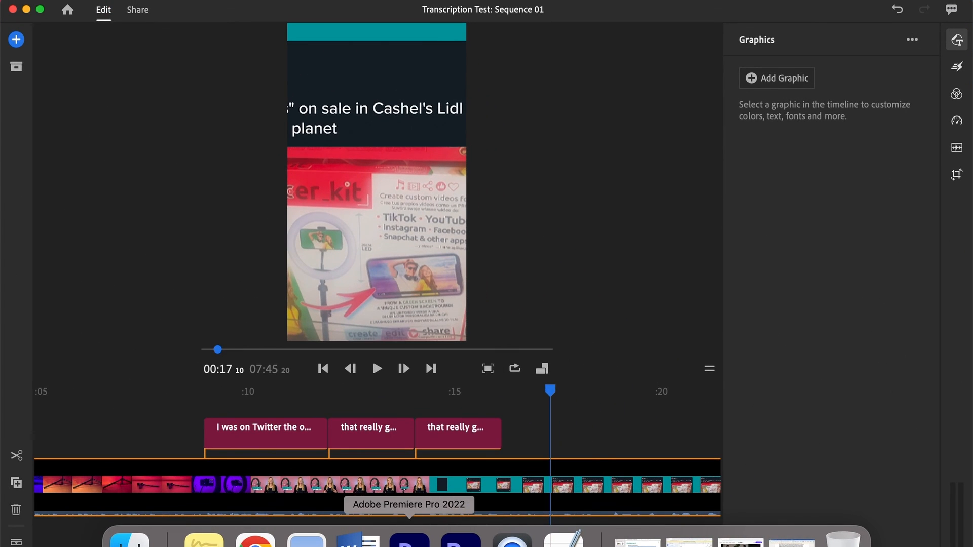
pyautogui.click(409, 541)
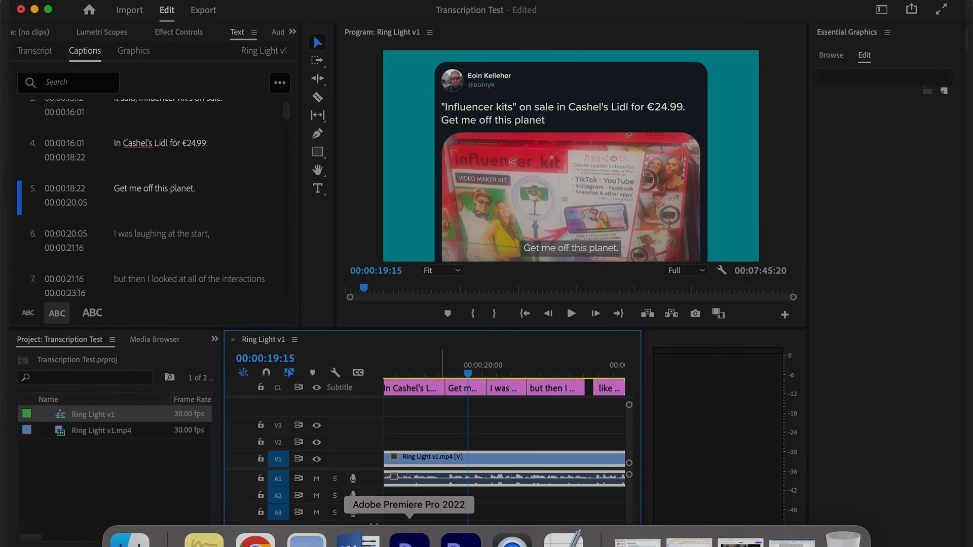